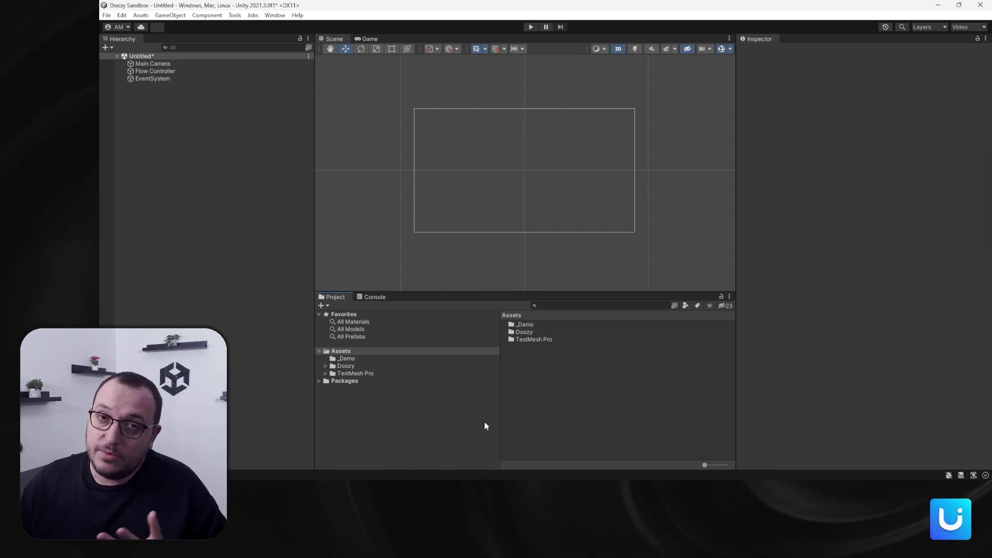
Create a new Doozy Flow Graph asset in Assets and open it in Nody
{"action": "right_click", "coordinate": [485, 424]}
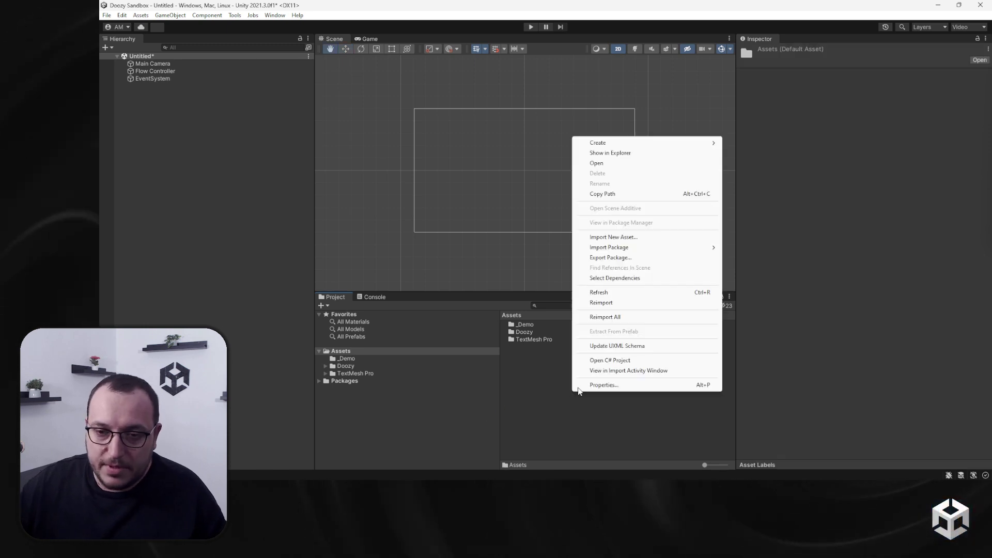
{"action": "mouse_move", "coordinate": [628, 145]}
{"action": "mouse_move", "coordinate": [769, 37]}
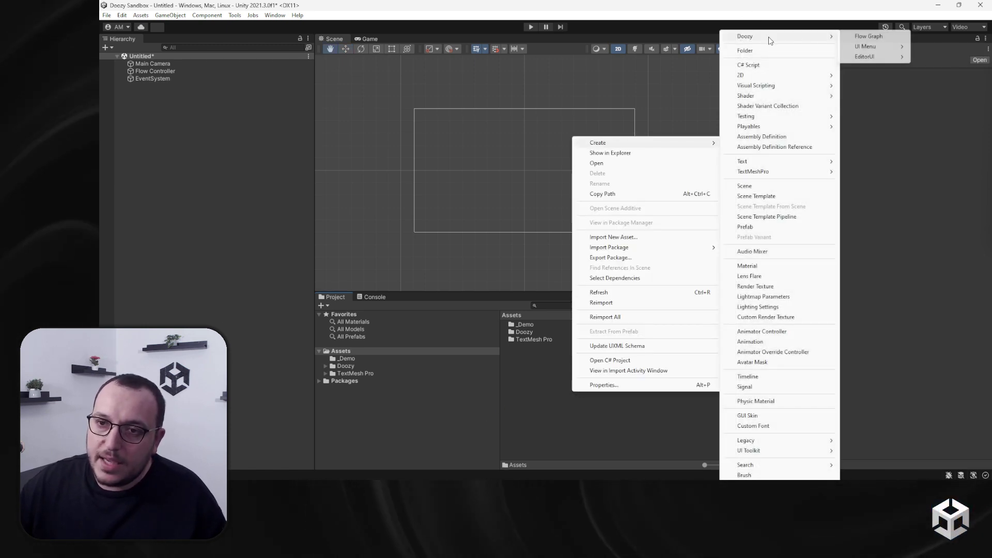
{"action": "left_click", "coordinate": [868, 37]}
{"action": "double_click", "coordinate": [526, 346]}
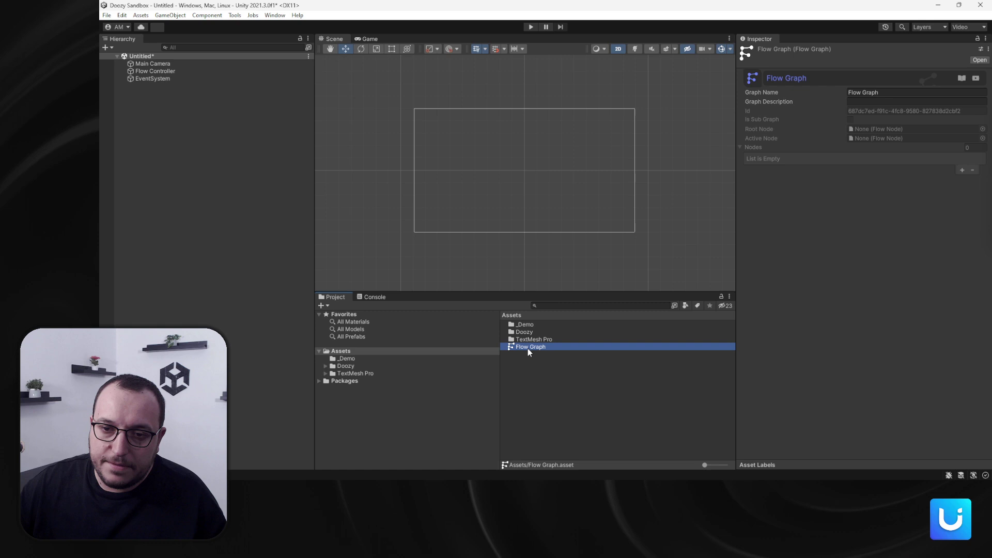
Add a Random node and place it up and right of the Start node
{"action": "middle_click_drag", "start_coordinate": [416, 280], "coordinate": [501, 348]}
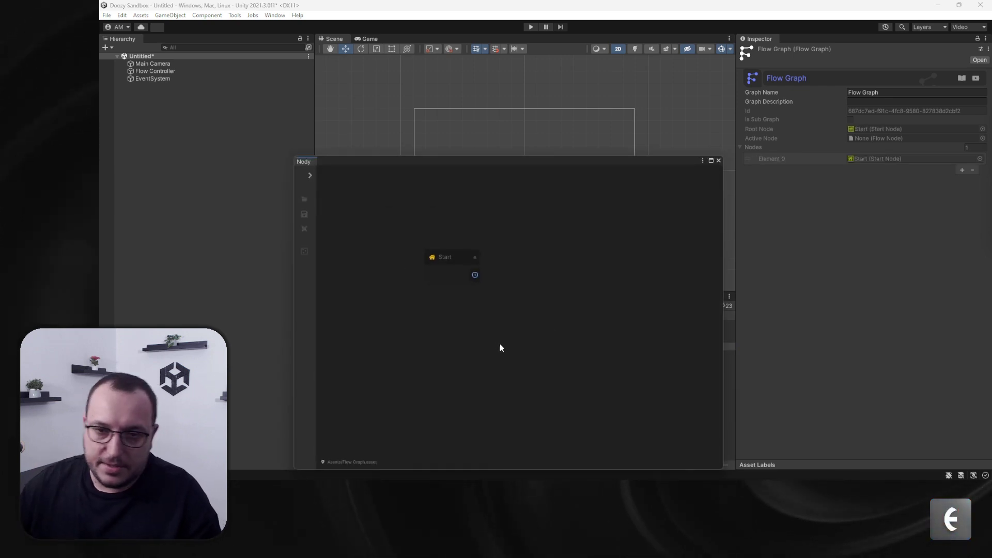
{"action": "right_click", "coordinate": [532, 274]}
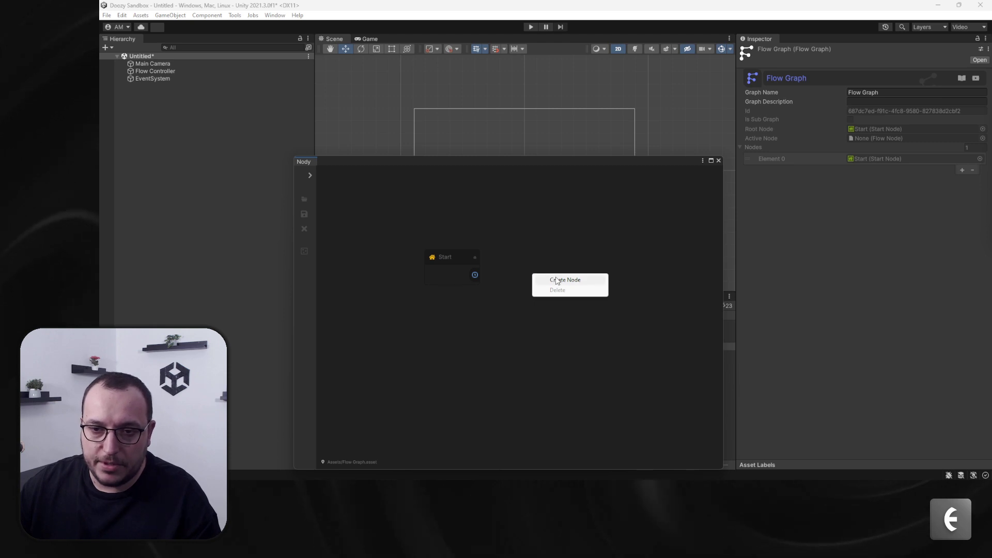
{"action": "left_click", "coordinate": [557, 280]}
{"action": "left_click", "coordinate": [499, 333]}
{"action": "left_click", "coordinate": [498, 315]}
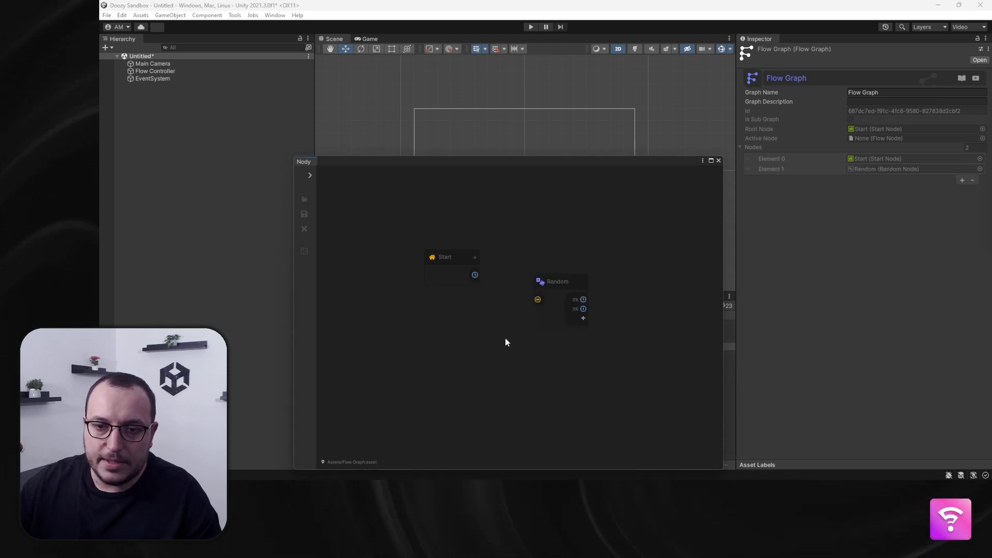
{"action": "left_click_drag", "start_coordinate": [564, 292], "coordinate": [573, 249]}
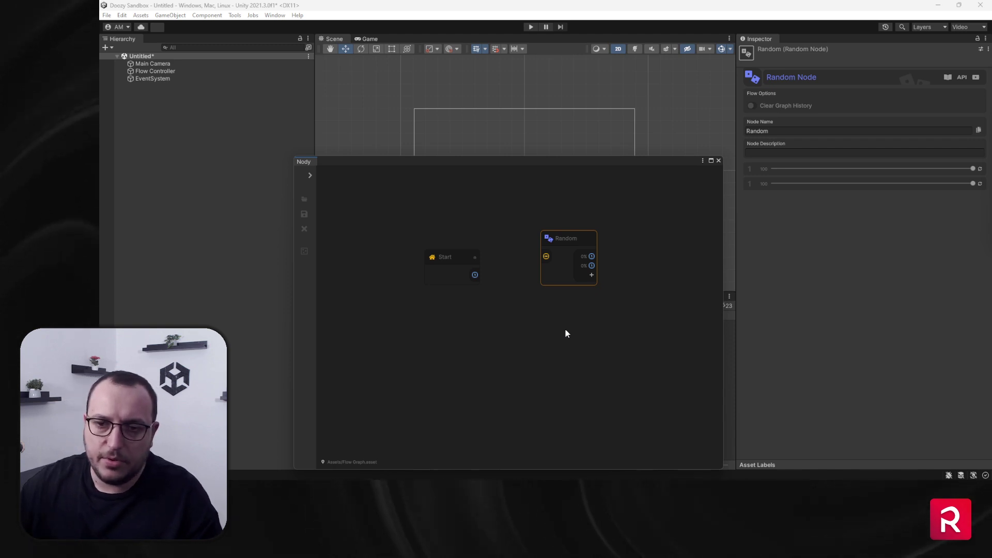
Add a UI node right of Random and rename it 'Option 1'
{"action": "scroll", "coordinate": [566, 333], "scroll_direction": "up", "scroll_amount": 4}
{"action": "middle_click_drag", "start_coordinate": [614, 177], "coordinate": [477, 265]}
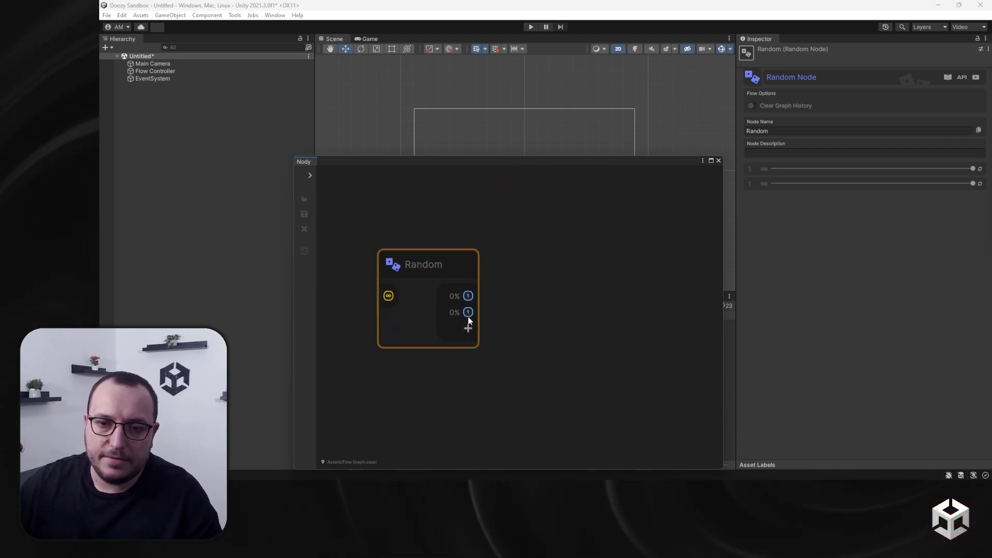
{"action": "left_click", "coordinate": [579, 265]}
{"action": "key", "text": "space"}
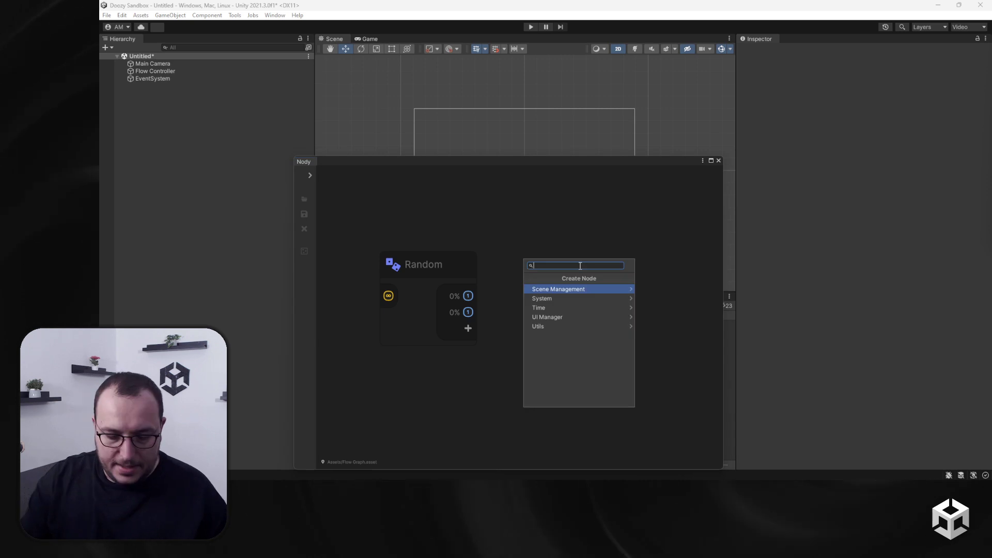
{"action": "type", "text": "ui"}
{"action": "key", "text": "Return"}
{"action": "left_click", "coordinate": [621, 274]}
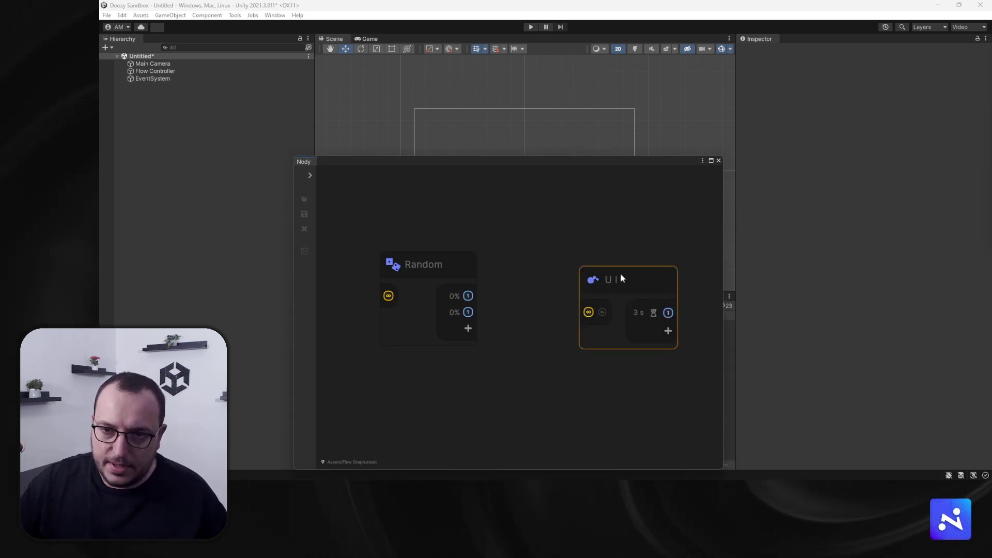
{"action": "left_click_drag", "start_coordinate": [621, 274], "coordinate": [620, 208]}
{"action": "left_click", "coordinate": [554, 395]}
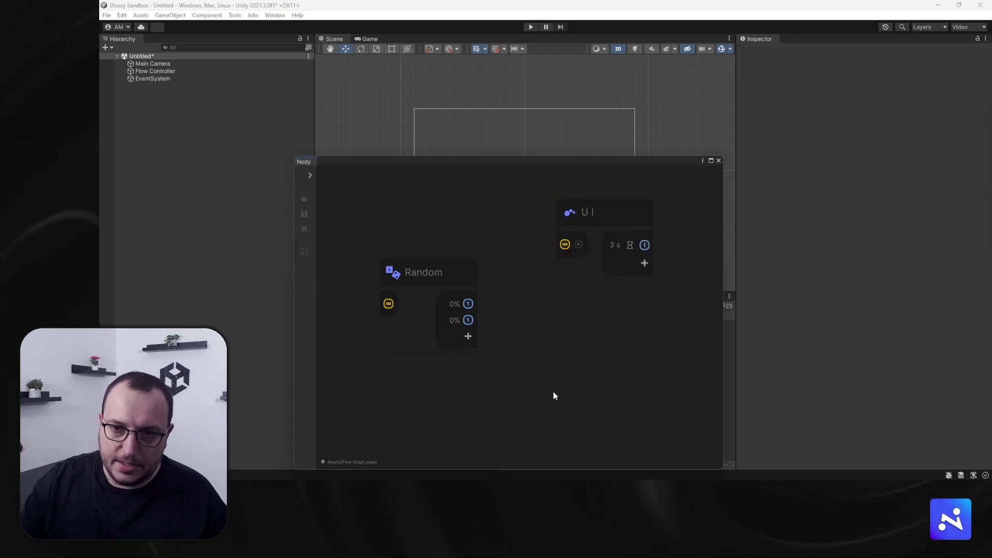
{"action": "left_click", "coordinate": [636, 258]}
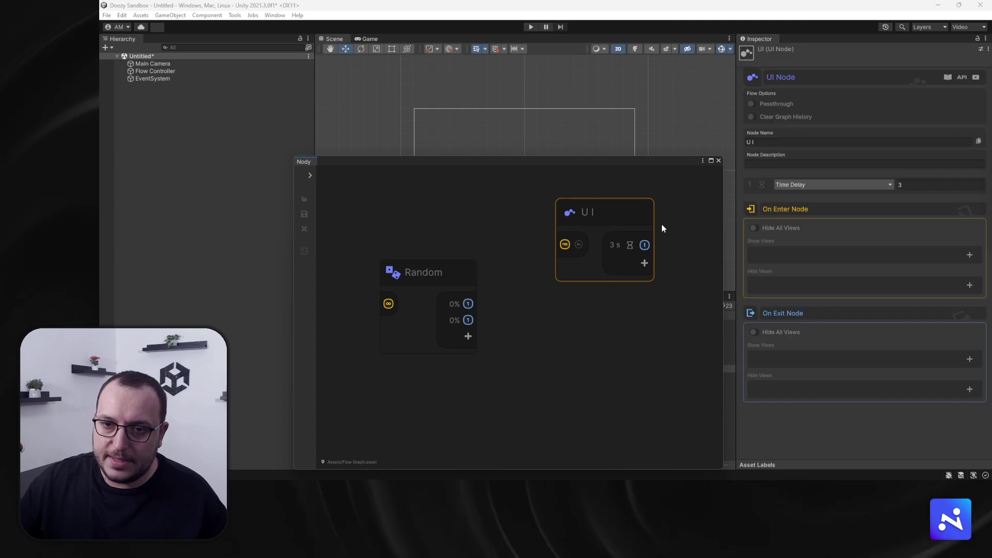
{"action": "left_click", "coordinate": [759, 140]}
{"action": "type", "text": "Option 1"}
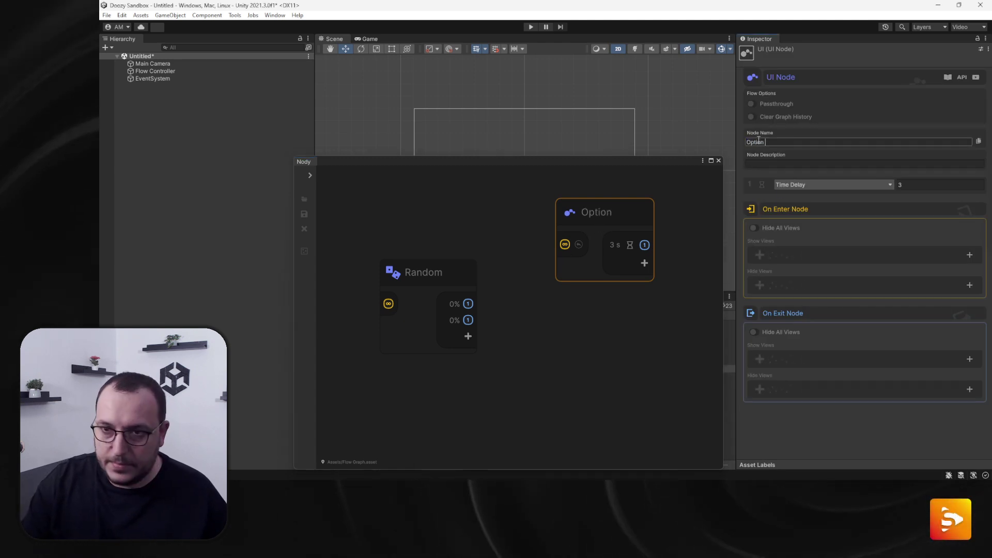
Add a second UI node below Option 1 named 'Option 2'
{"action": "left_click", "coordinate": [637, 339]}
{"action": "key", "text": "space"}
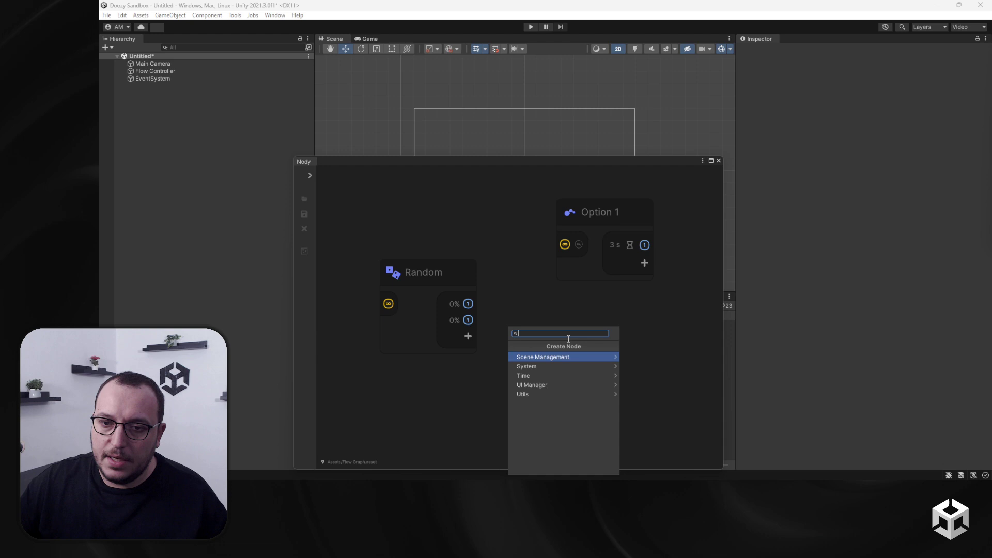
{"action": "type", "text": "ui"}
{"action": "key", "text": "Return"}
{"action": "left_click_drag", "start_coordinate": [569, 345], "coordinate": [583, 324]}
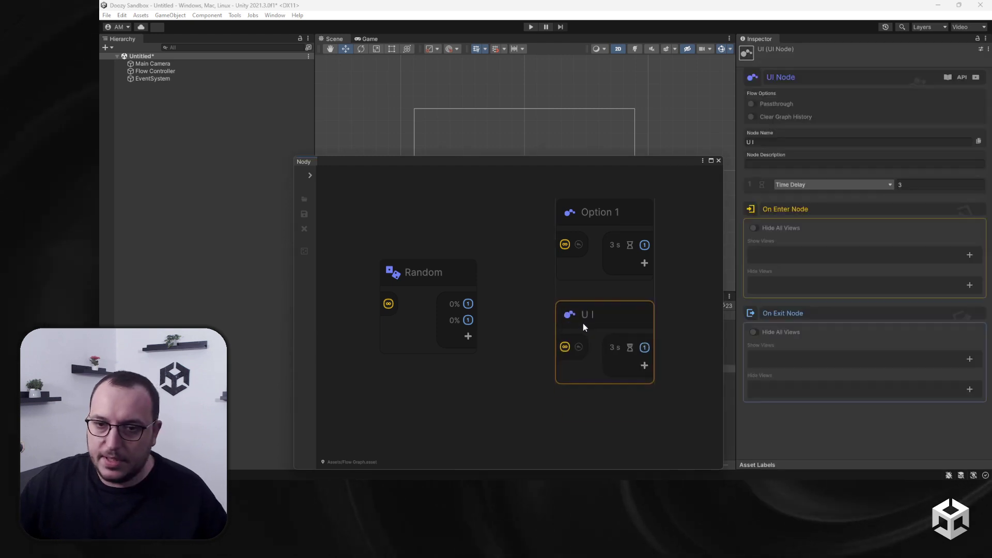
{"action": "left_click", "coordinate": [771, 142]}
{"action": "type", "text": "Option 2"}
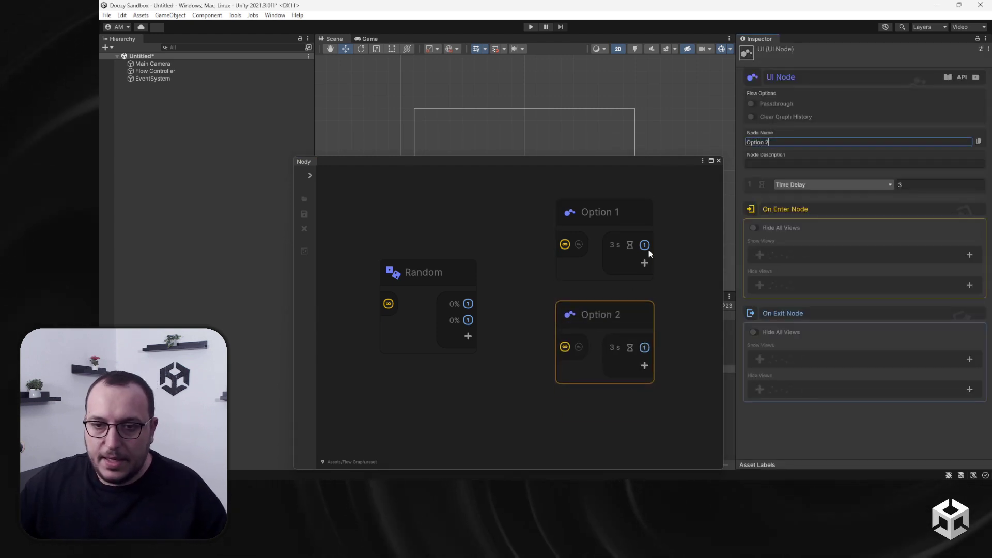
{"action": "left_click", "coordinate": [534, 403]}
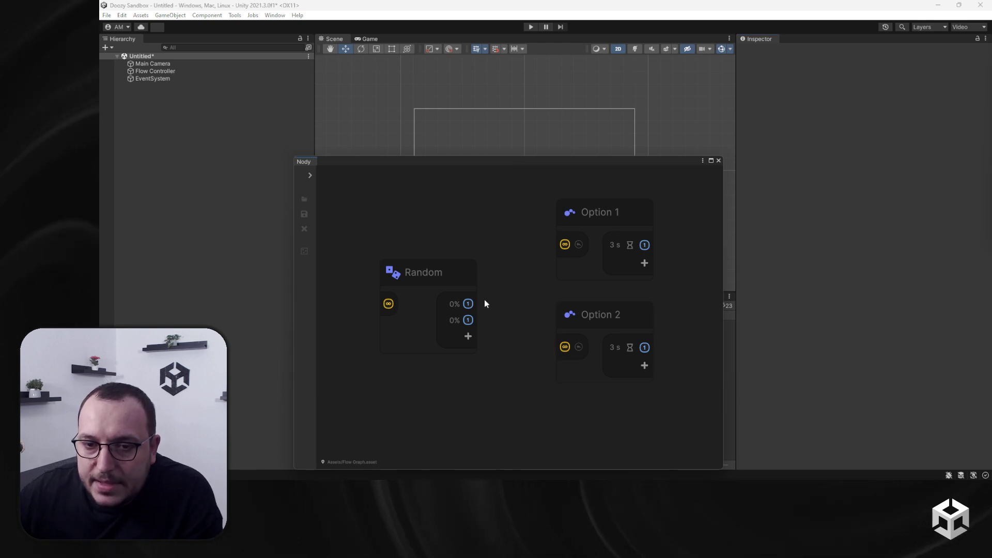
{"action": "left_click", "coordinate": [467, 305]}
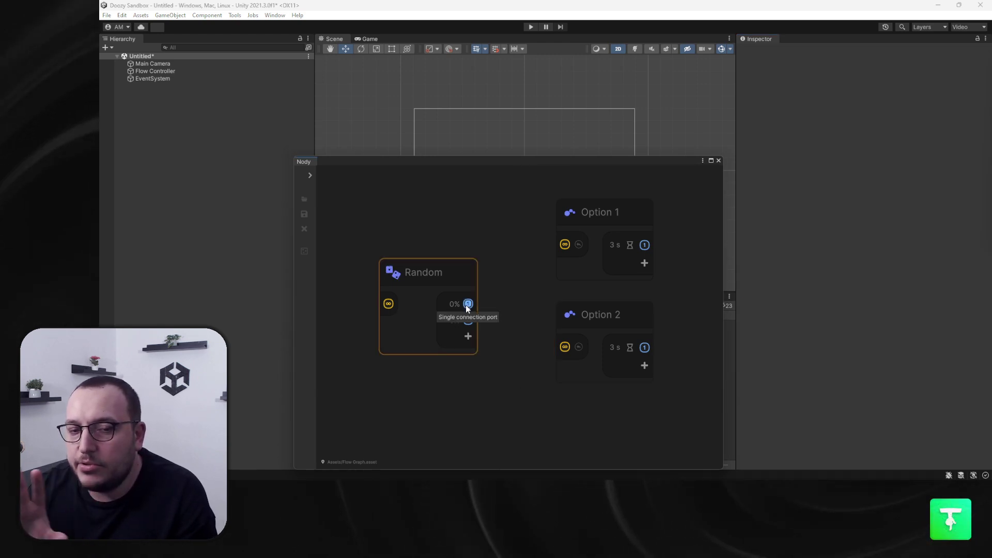
Connect the Start node's output to the Random node's input
{"action": "left_click", "coordinate": [479, 259]}
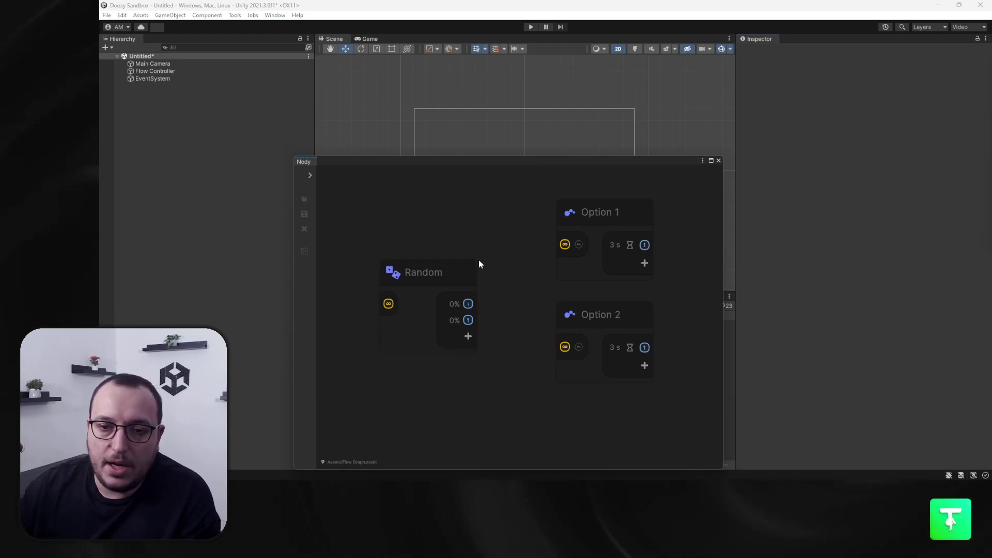
{"action": "key", "text": "a"}
{"action": "left_click_drag", "start_coordinate": [384, 331], "coordinate": [491, 282]}
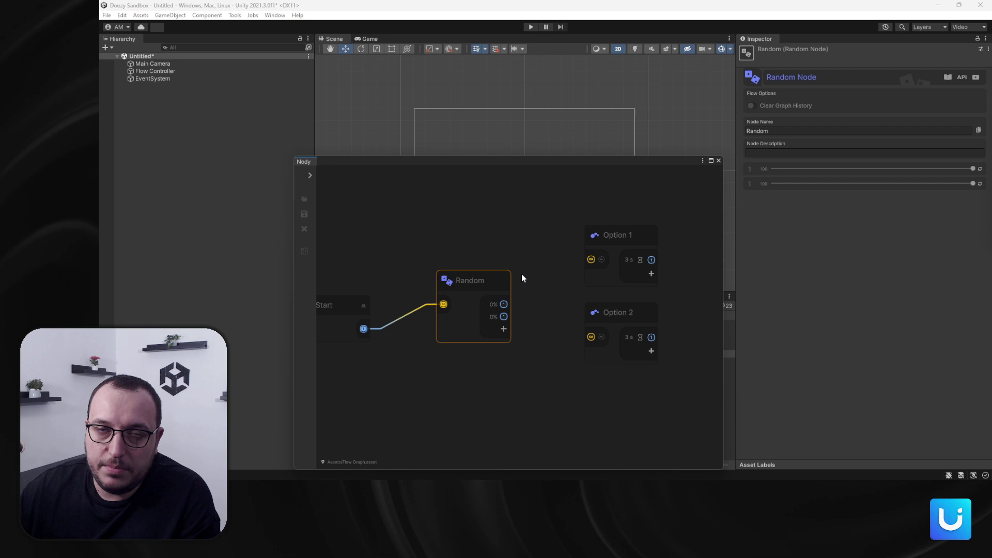
Assign the Flow Graph asset to the scene's Flow Controller and reopen the graph
{"action": "left_click", "coordinate": [718, 161]}
{"action": "left_click", "coordinate": [182, 72]}
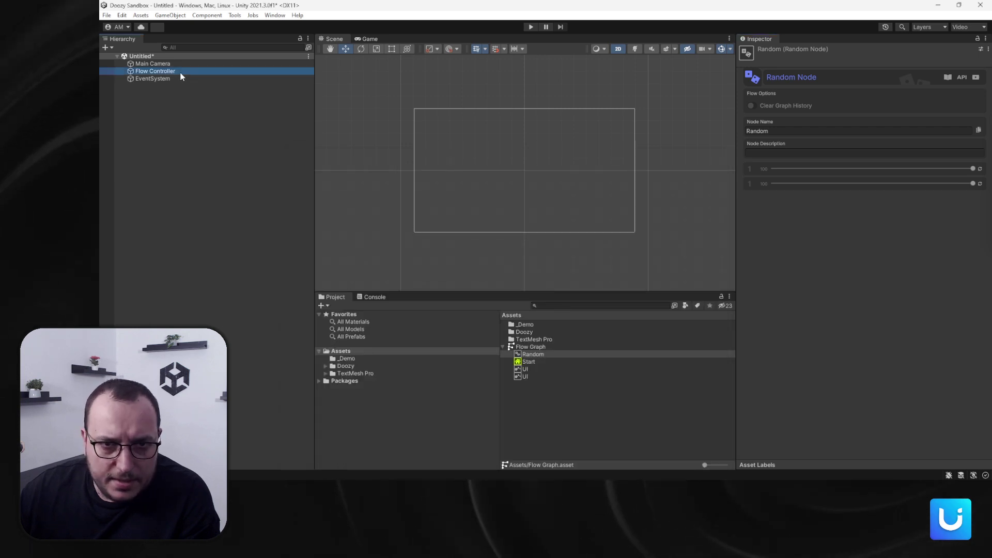
{"action": "left_click_drag", "start_coordinate": [526, 349], "coordinate": [786, 172]}
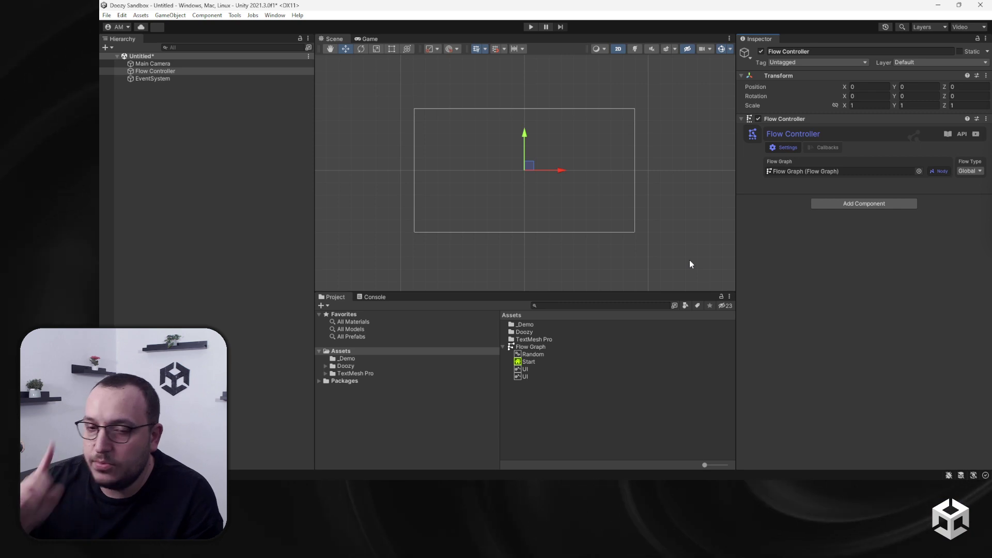
{"action": "double_click", "coordinate": [514, 347]}
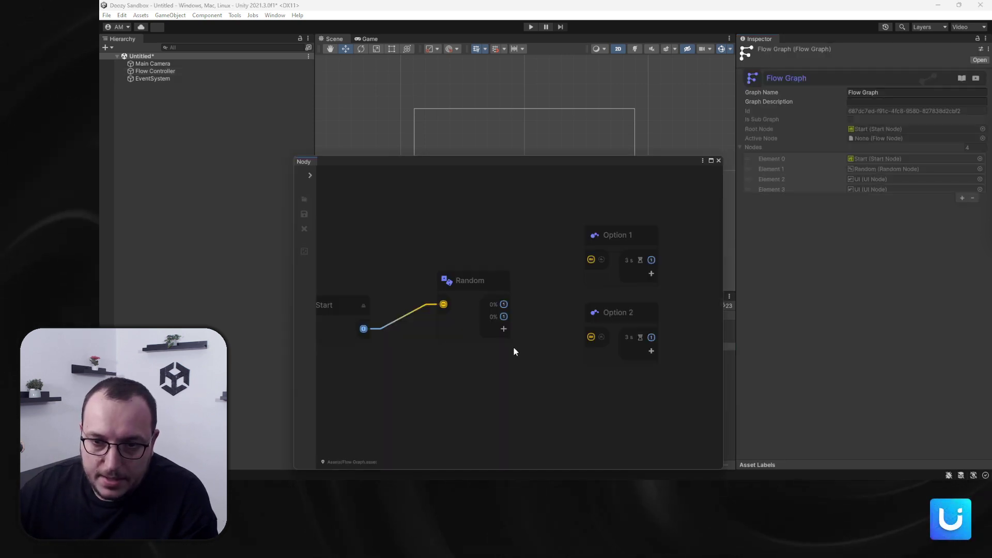
Dock the Nody graph editor beside the Scene and Game views, centering the nodes
{"action": "left_click_drag", "start_coordinate": [347, 160], "coordinate": [442, 169]}
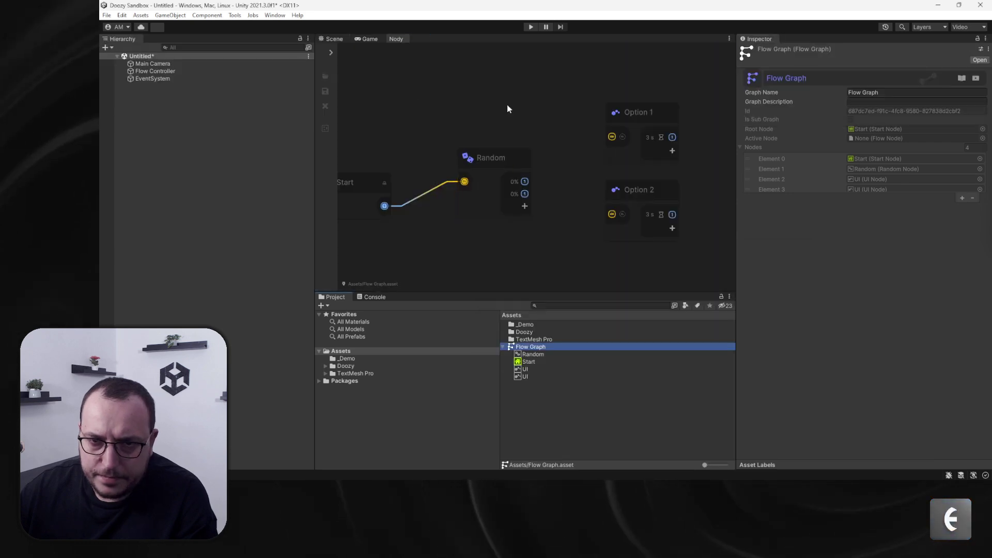
{"action": "scroll", "coordinate": [507, 119], "scroll_direction": "down", "scroll_amount": 2}
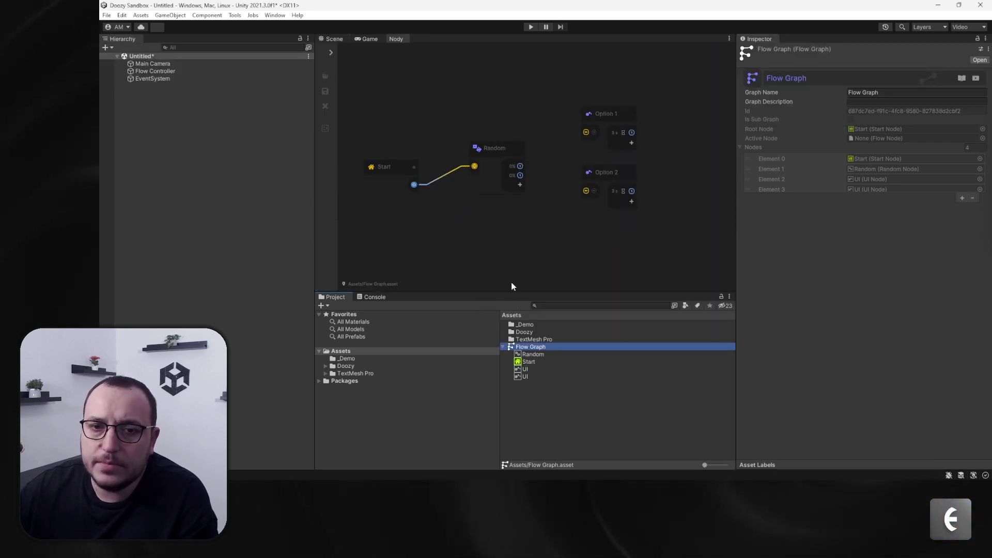
{"action": "mouse_move", "coordinate": [512, 284]}
{"action": "middle_mouse_down"}
{"action": "mouse_move", "coordinate": [494, 309]}
{"action": "mouse_move", "coordinate": [520, 296]}
{"action": "middle_mouse_up"}
Run the scene, watch the flow reach Random in the graph, then stop play
{"action": "left_click", "coordinate": [531, 28]}
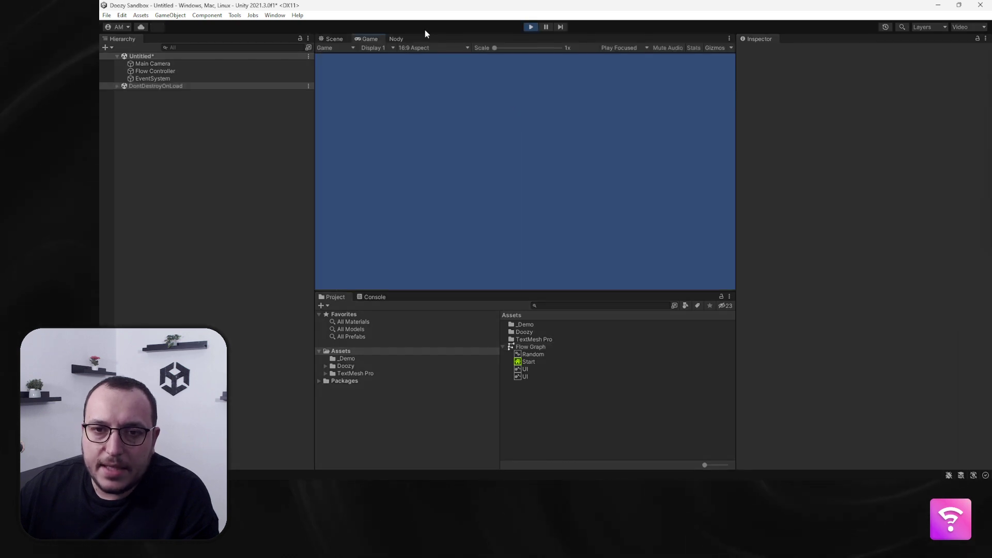
{"action": "left_click", "coordinate": [396, 39]}
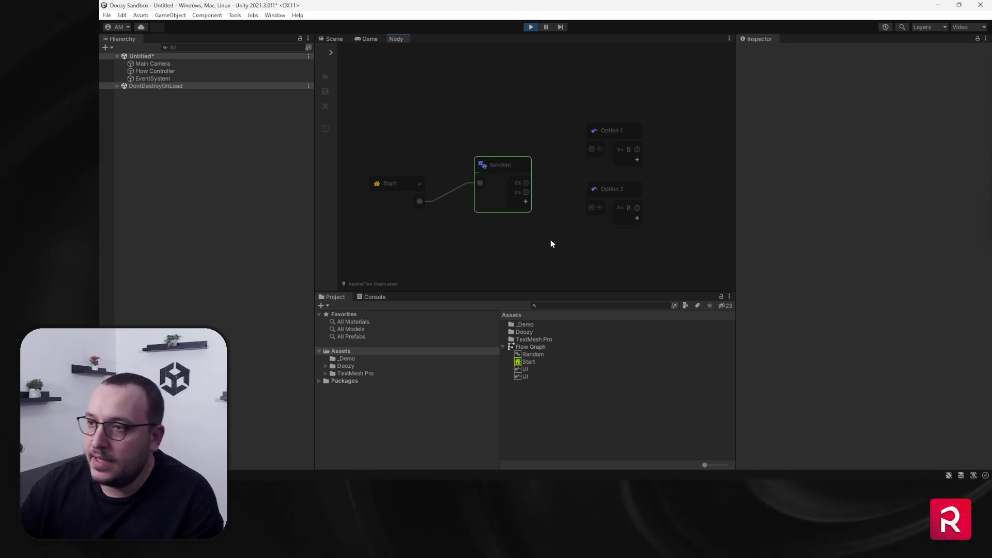
{"action": "left_click", "coordinate": [531, 28]}
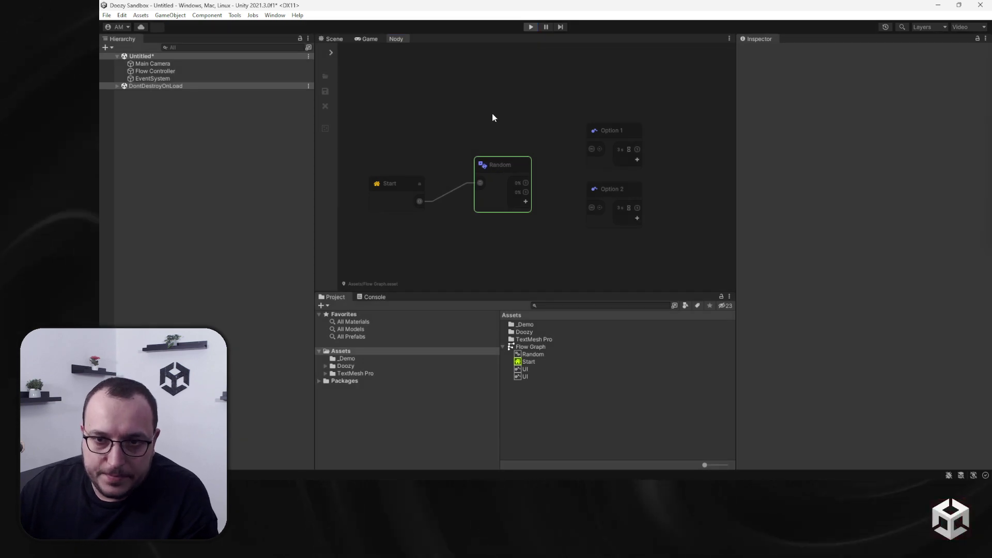
Wire Random's first output to Option 1's input, giving it 100% weight
{"action": "scroll", "coordinate": [538, 166], "scroll_direction": "up", "scroll_amount": 5}
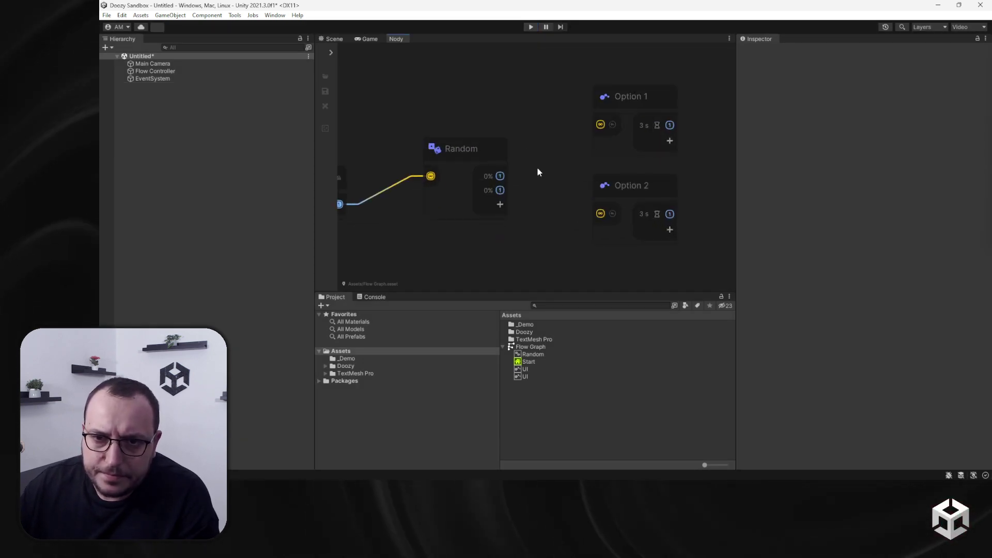
{"action": "left_click_drag", "start_coordinate": [479, 195], "coordinate": [579, 143]}
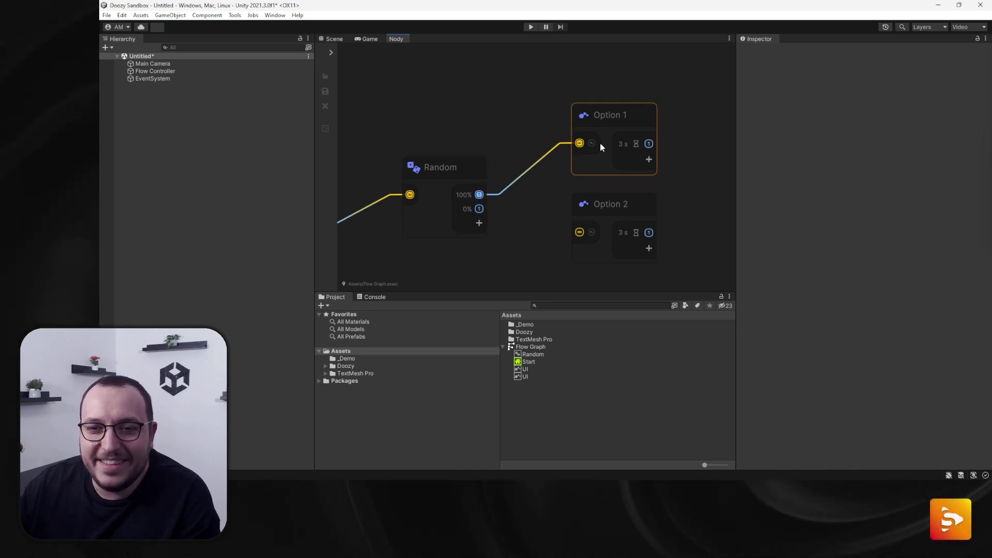
{"action": "scroll", "coordinate": [600, 143], "scroll_direction": "down", "scroll_amount": 3}
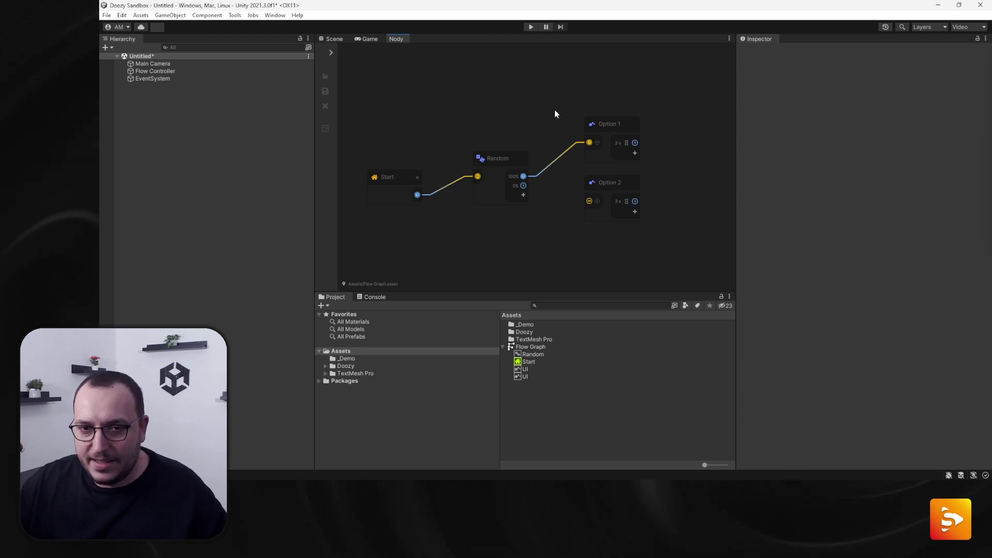
{"action": "middle_click_drag", "start_coordinate": [555, 113], "coordinate": [520, 138]}
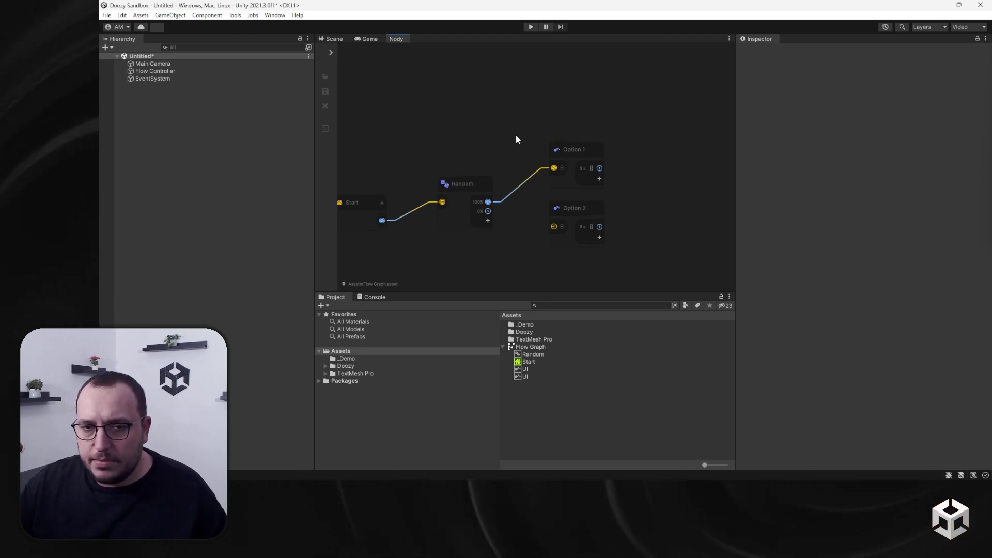
Create a vertical Pivot node receiving both Option 1 and Option 2 outputs
{"action": "key", "text": "space"}
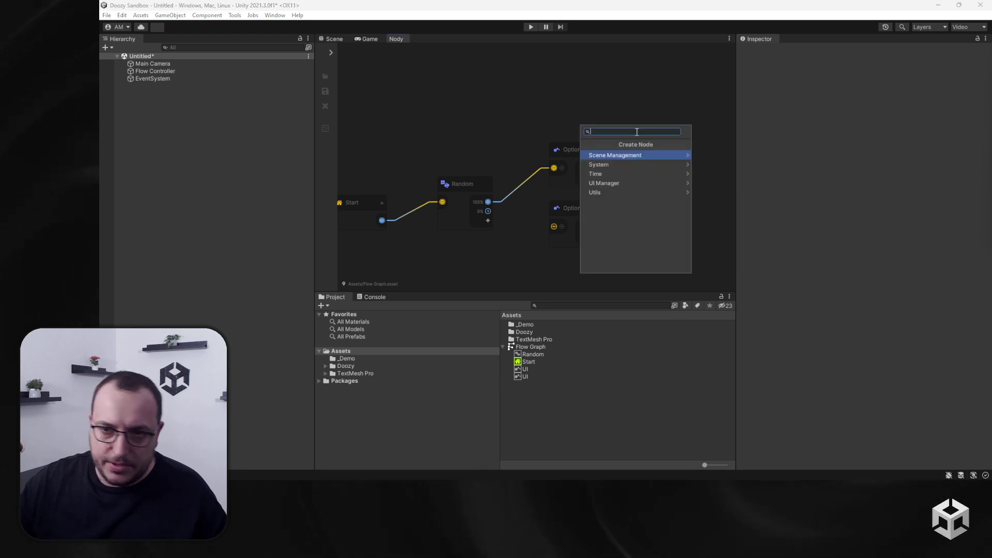
{"action": "key", "text": "Return"}
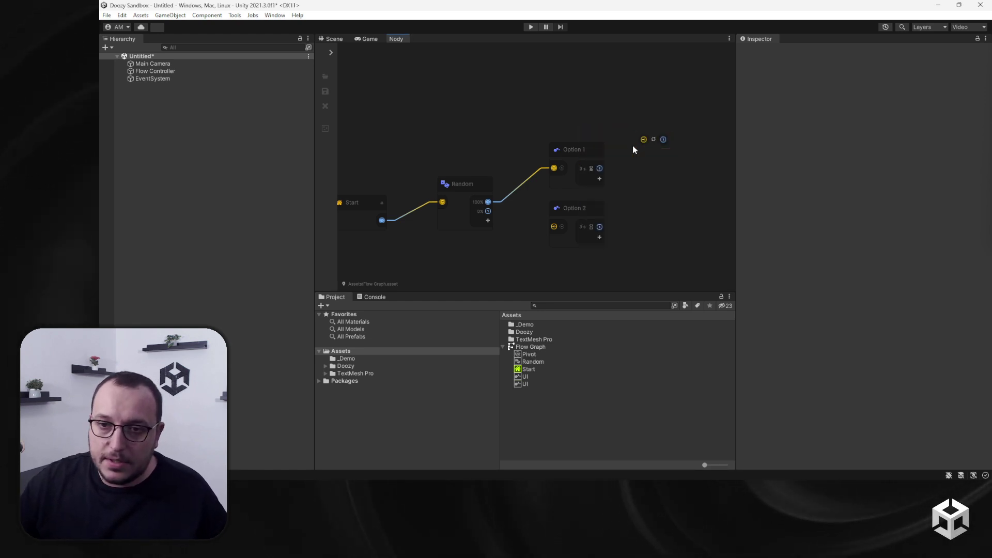
{"action": "left_click_drag", "start_coordinate": [599, 169], "coordinate": [644, 139]}
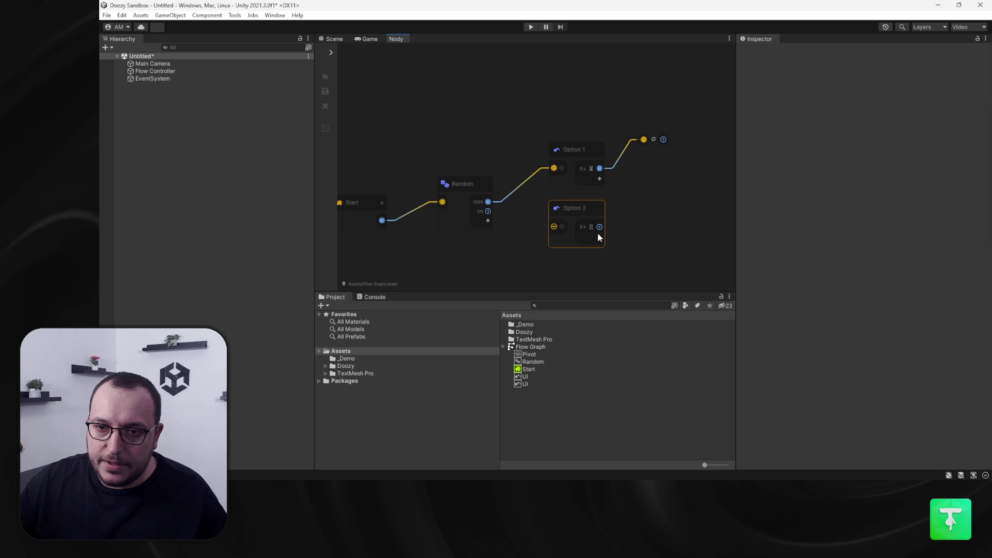
{"action": "left_click_drag", "start_coordinate": [599, 227], "coordinate": [656, 200]}
{"action": "left_click_drag", "start_coordinate": [644, 139], "coordinate": [645, 140]}
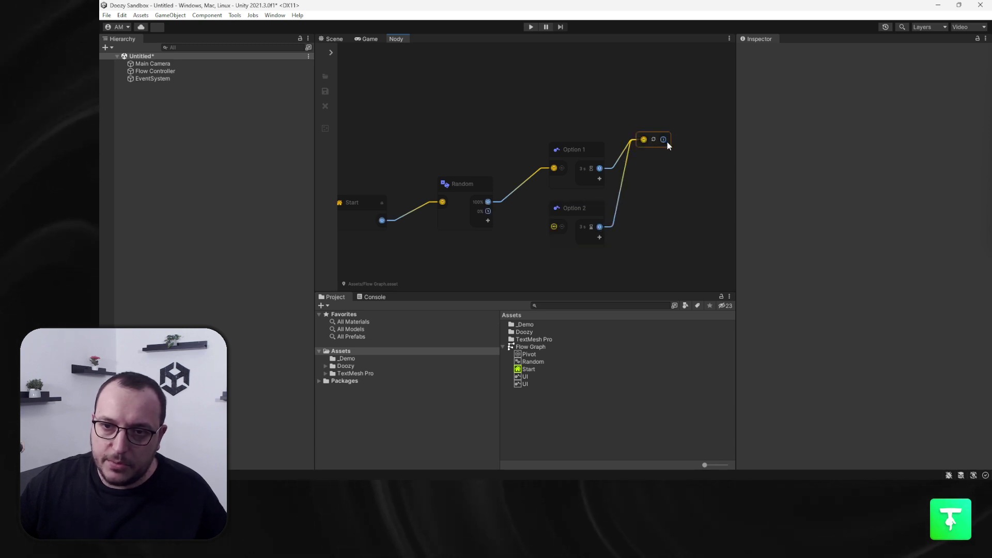
{"action": "left_click", "coordinate": [653, 140]}
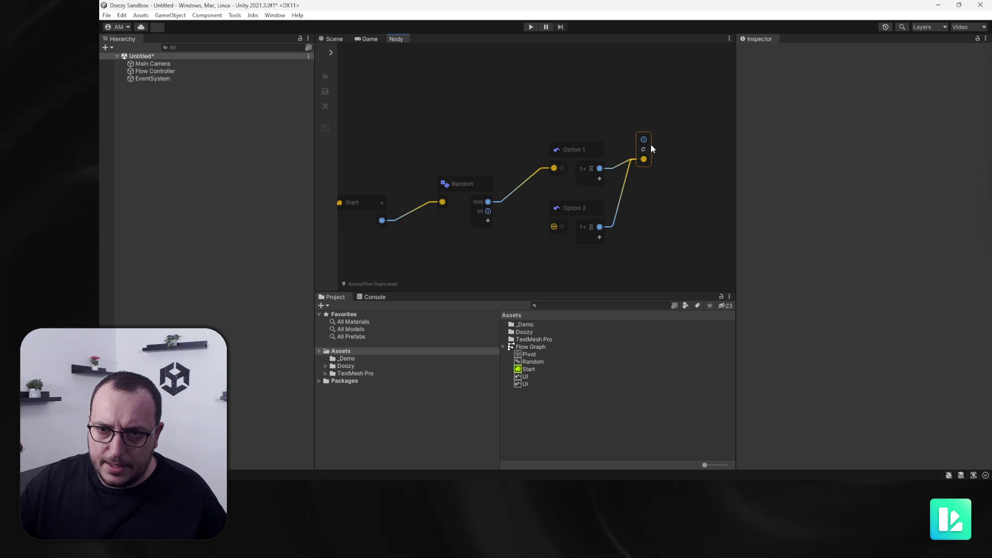
{"action": "left_click_drag", "start_coordinate": [645, 150], "coordinate": [646, 110]}
{"action": "left_click", "coordinate": [458, 105]}
Add a second vertical pivot chaining the first pivot back into Random's input
{"action": "key", "text": "space"}
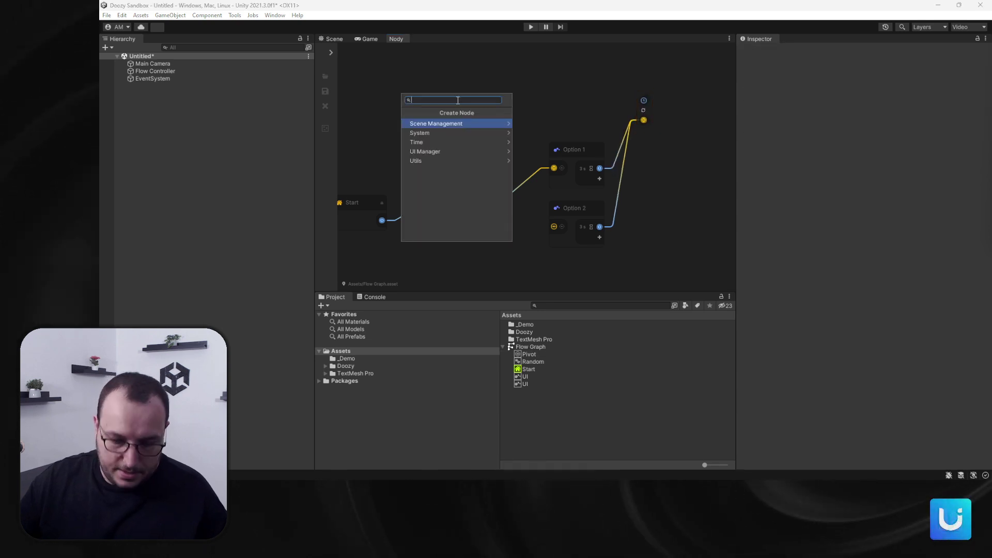
{"action": "key", "text": "Return"}
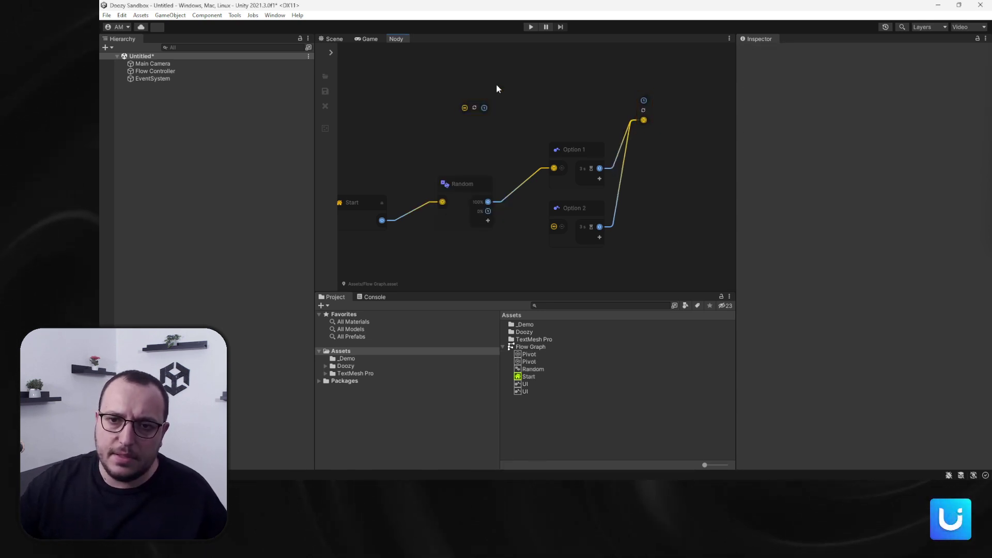
{"action": "left_click", "coordinate": [472, 109]}
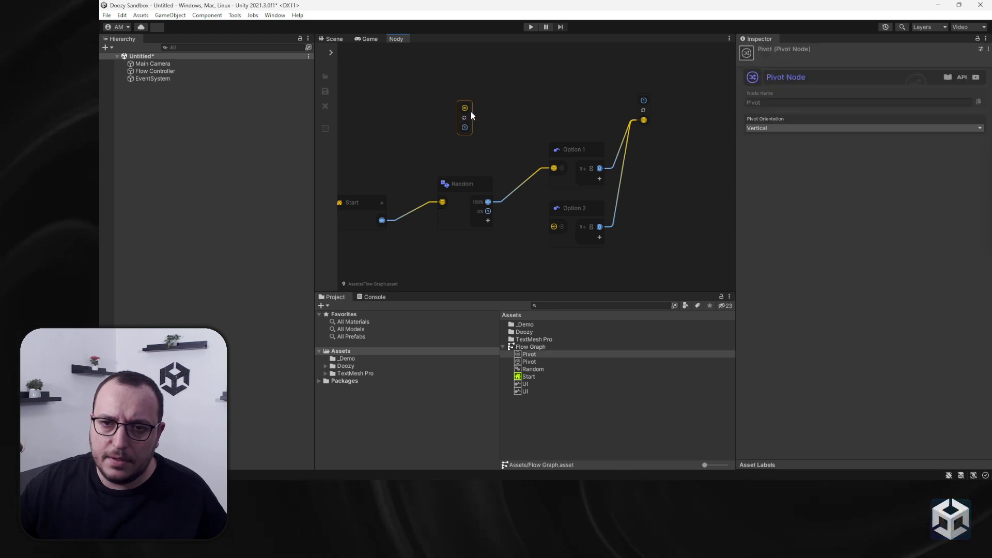
{"action": "left_click_drag", "start_coordinate": [643, 101], "coordinate": [442, 202]}
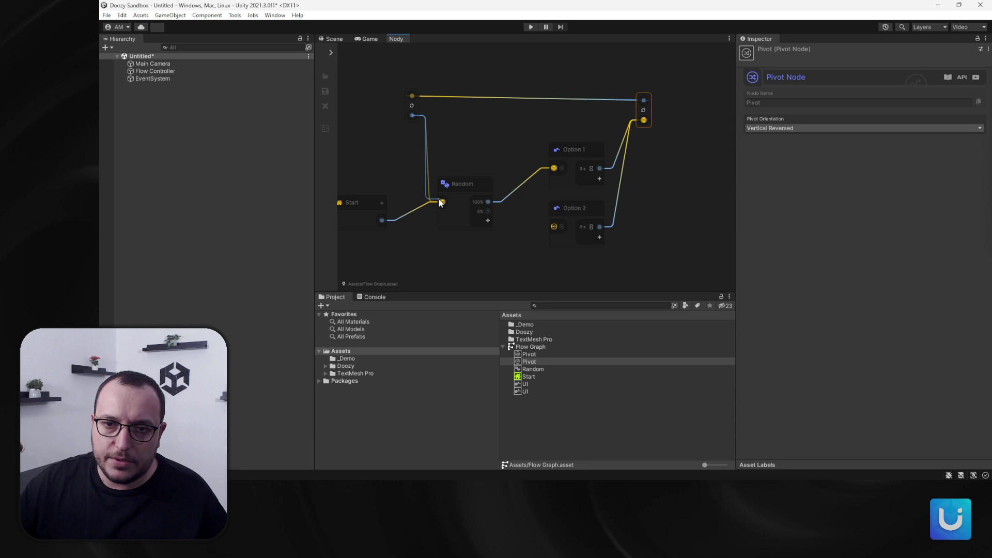
{"action": "left_click", "coordinate": [418, 105]}
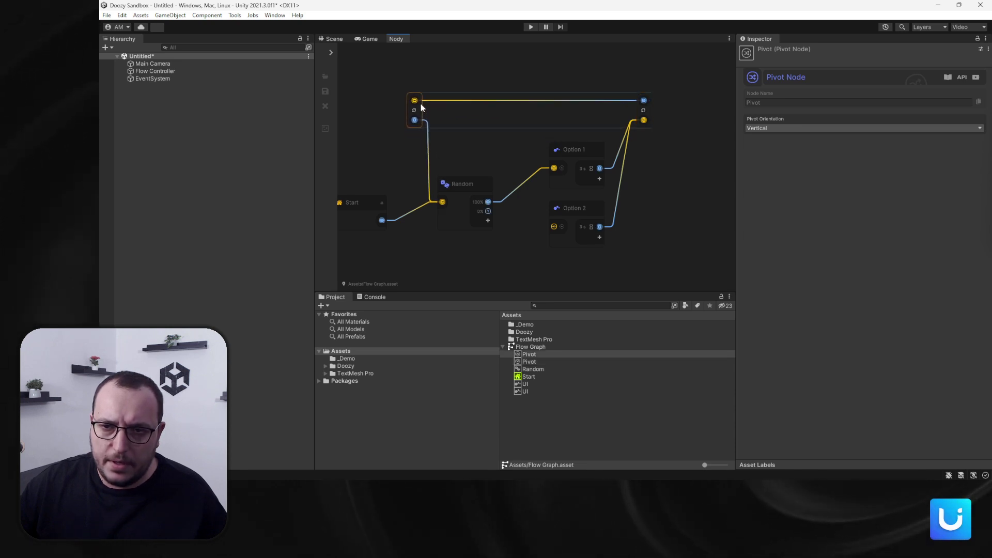
{"action": "left_click", "coordinate": [483, 124]}
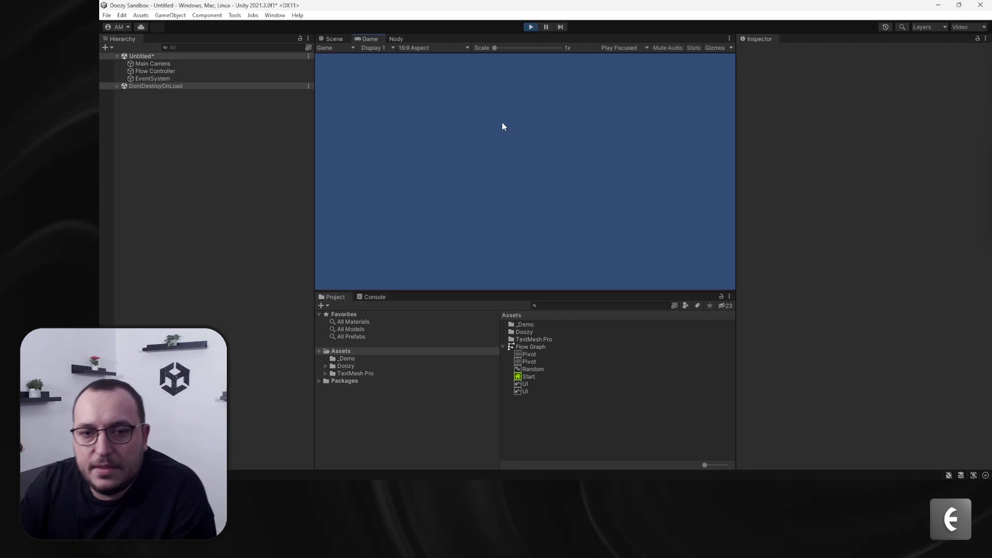
In the Nody tab, wire Random's second output to Option 2 for a 50%/50% split
{"action": "left_click", "coordinate": [395, 38]}
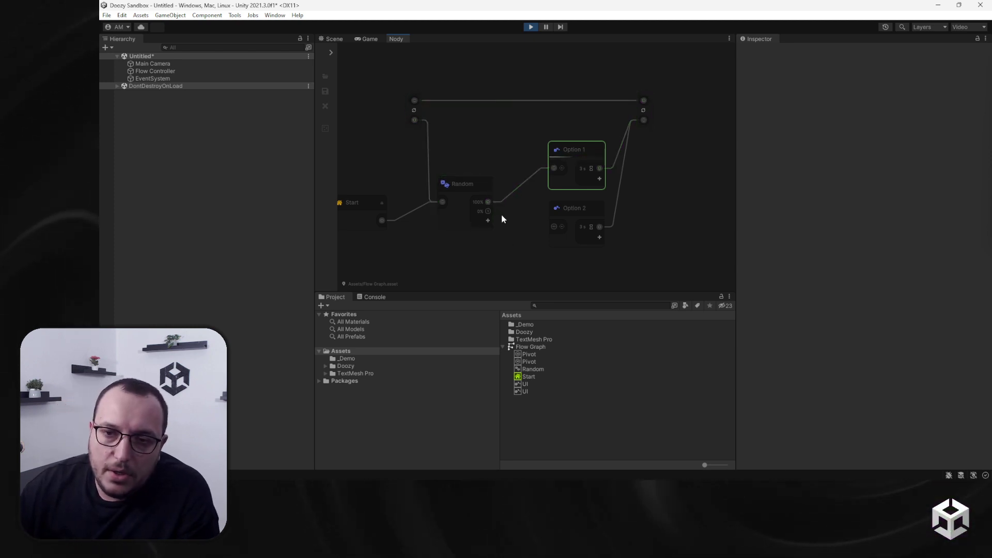
{"action": "left_click_drag", "start_coordinate": [488, 212], "coordinate": [554, 227]}
{"action": "scroll", "coordinate": [485, 231], "scroll_direction": "up", "scroll_amount": 1}
{"action": "scroll", "coordinate": [485, 230], "scroll_direction": "up", "scroll_amount": 2}
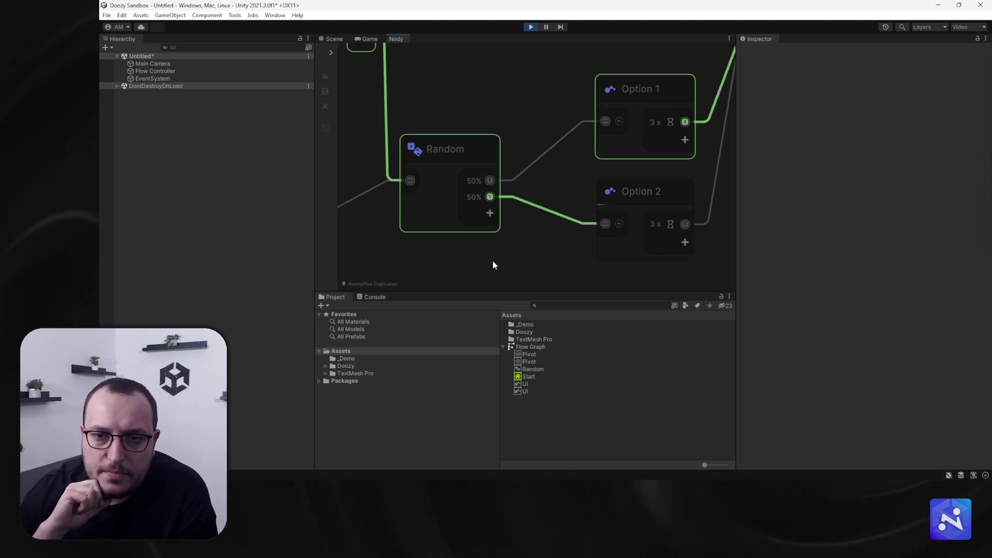
{"action": "scroll", "coordinate": [490, 258], "scroll_direction": "down", "scroll_amount": 3}
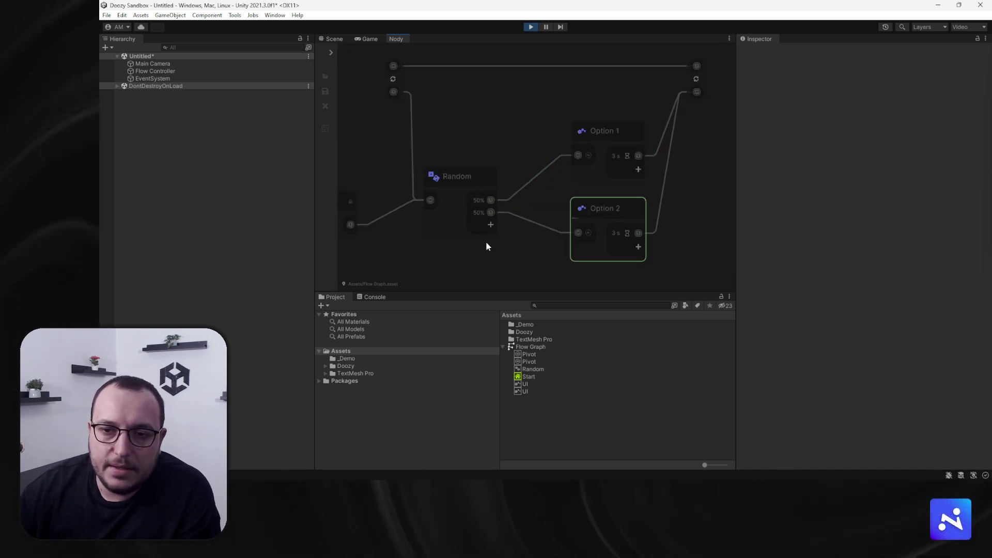
Set Random's weights to 20% Option 1 / 80% Option 2, then add a third output
{"action": "left_click", "coordinate": [486, 237]}
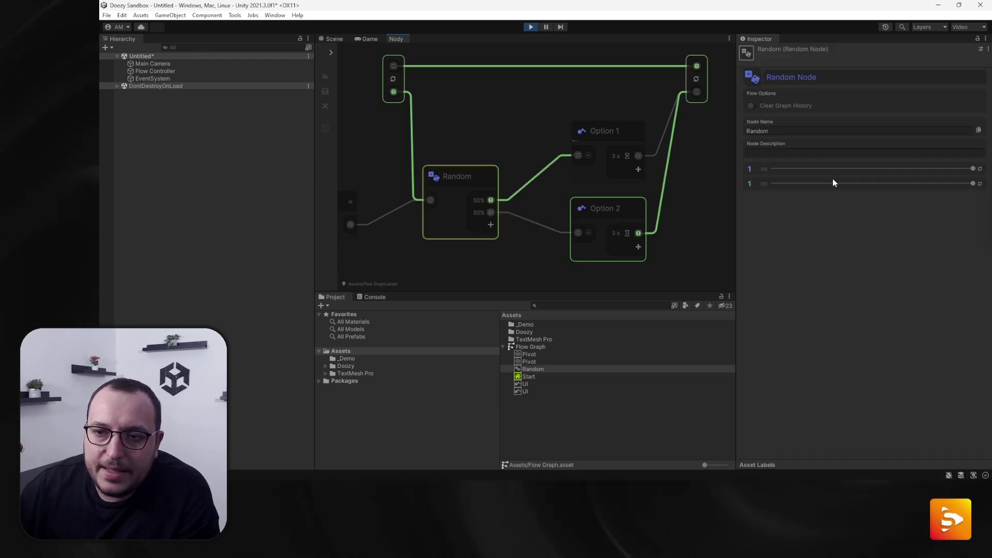
{"action": "left_click_drag", "start_coordinate": [967, 170], "coordinate": [822, 169]}
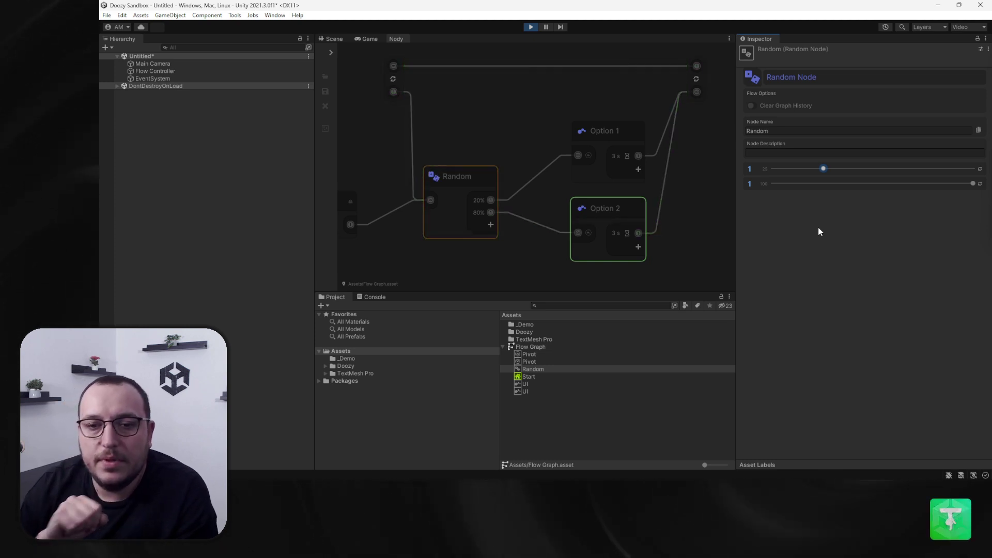
{"action": "left_click", "coordinate": [491, 226]}
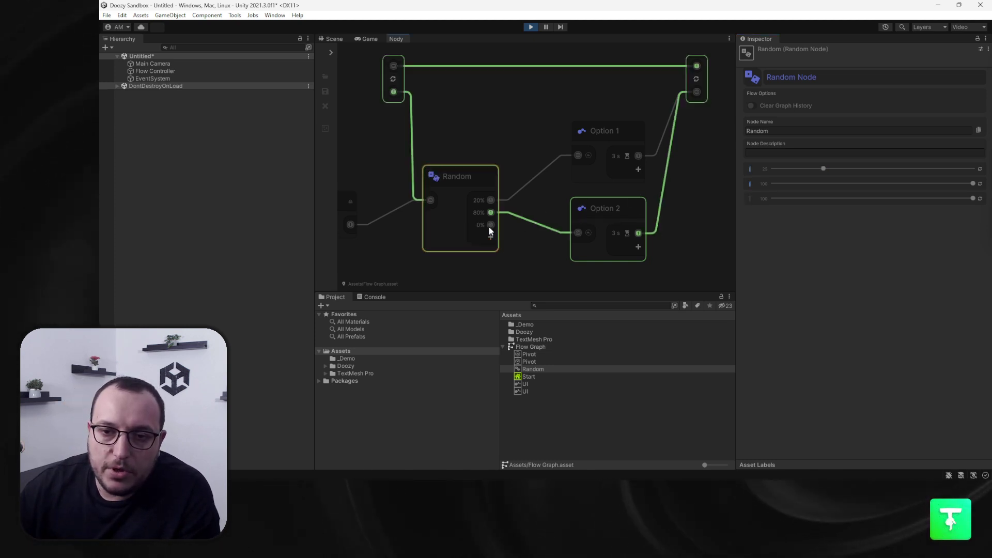
Add a new UI node below Option 2 using the 'ui' node search
{"action": "middle_click_drag", "start_coordinate": [525, 247], "coordinate": [526, 199]}
{"action": "left_click", "coordinate": [586, 248]}
{"action": "key", "text": "space"}
{"action": "type", "text": "ui"}
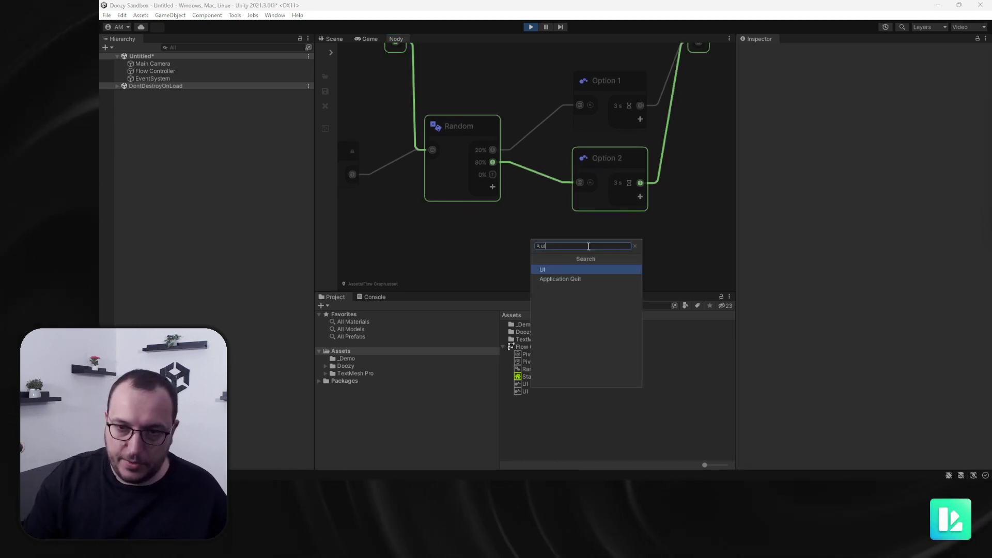
{"action": "key", "text": "Return"}
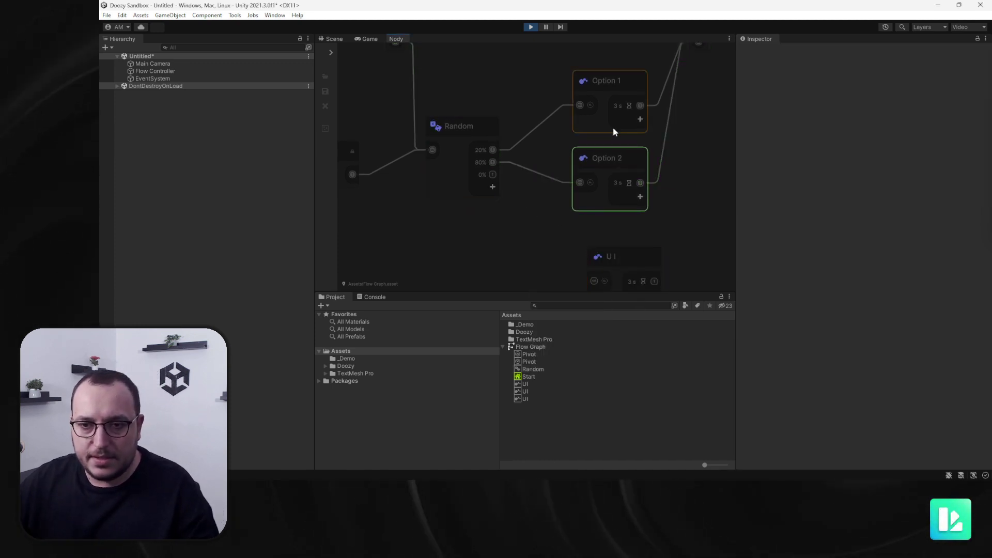
Bring the unnamed UI node into view and rename it 'Option 3'
{"action": "middle_click_drag", "start_coordinate": [551, 133], "coordinate": [549, 173]}
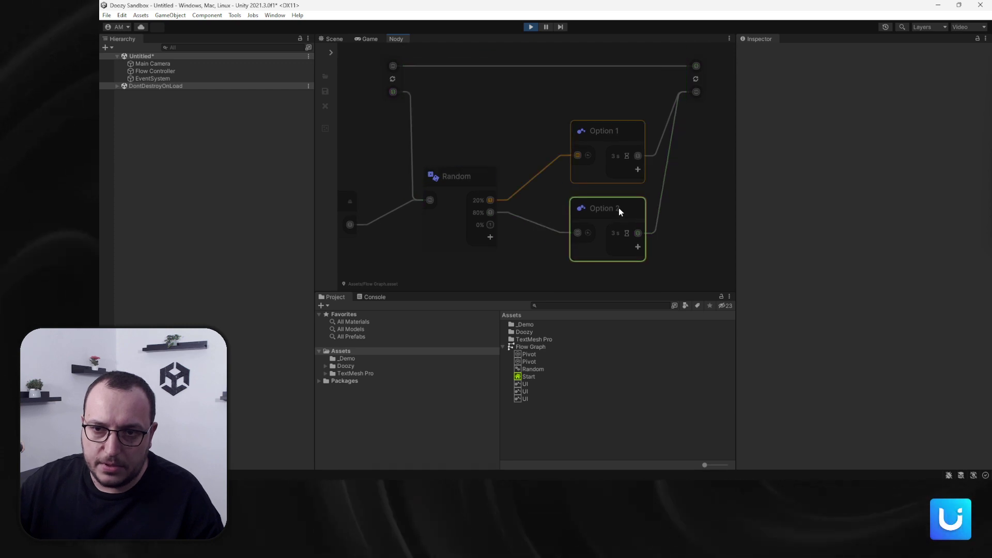
{"action": "middle_click_drag", "start_coordinate": [612, 216], "coordinate": [597, 177]}
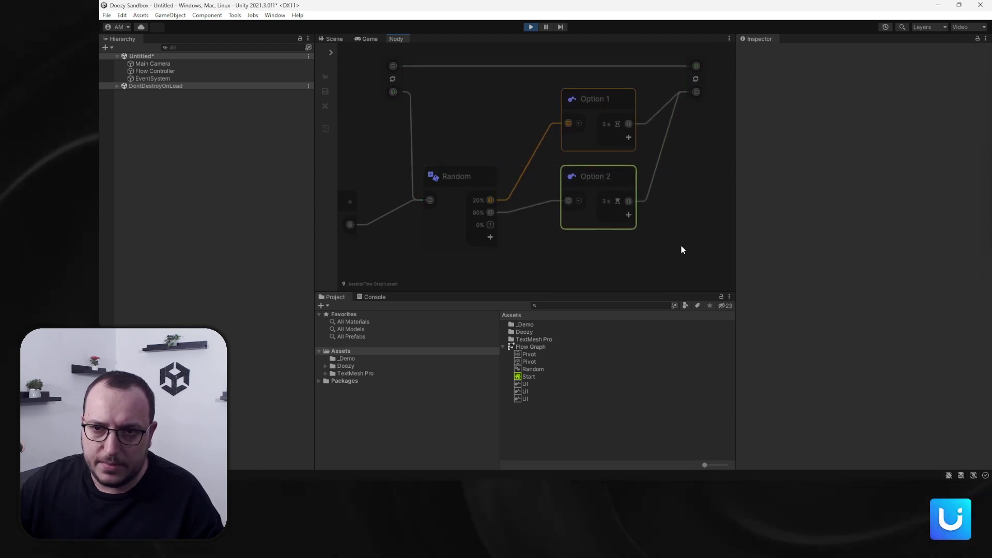
{"action": "middle_click_drag", "start_coordinate": [627, 290], "coordinate": [610, 242]}
{"action": "left_click_drag", "start_coordinate": [612, 242], "coordinate": [589, 197]}
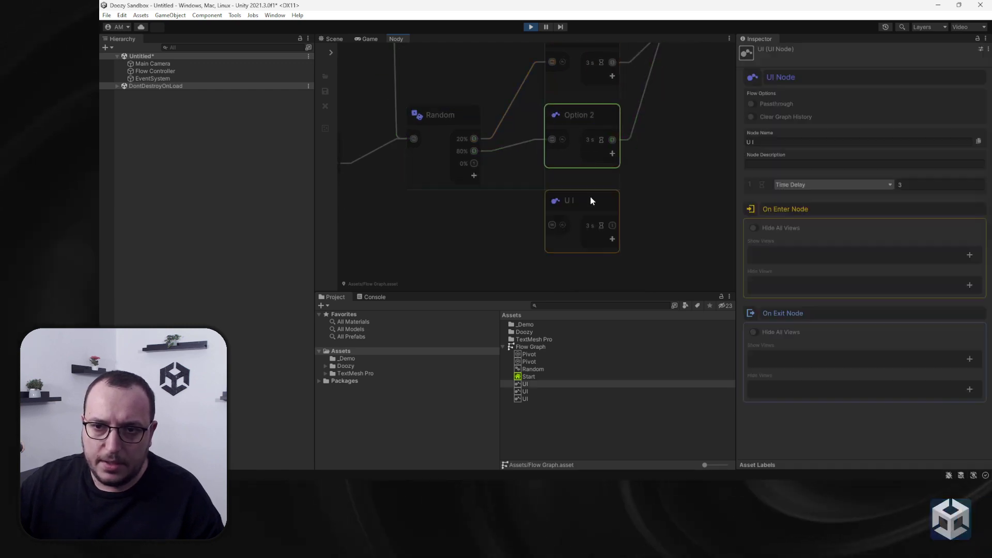
{"action": "left_click", "coordinate": [802, 142]}
{"action": "type", "text": "Option 3"}
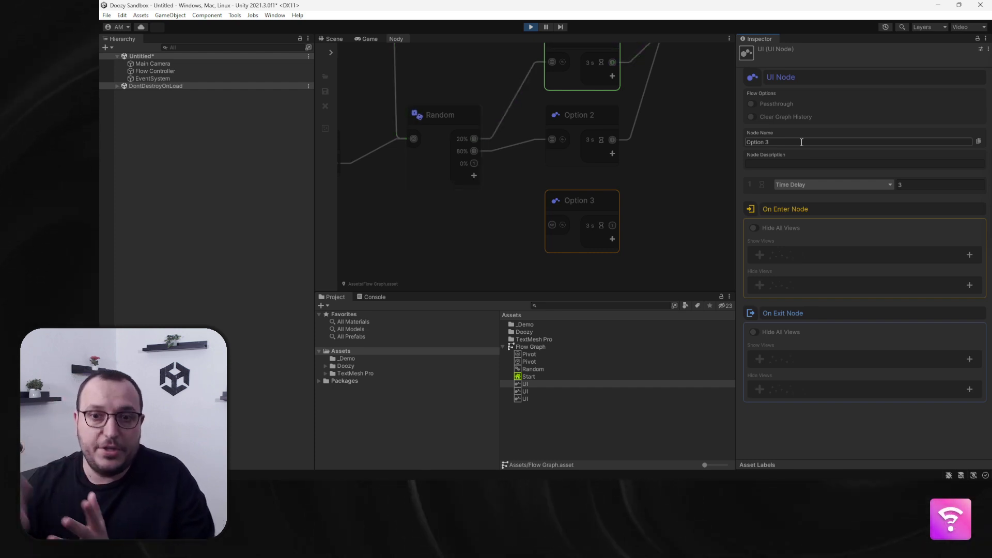
Loop Option 3's output to the pivot and feed it from Random's third output (11%/44%/44%)
{"action": "left_click", "coordinate": [802, 142]}
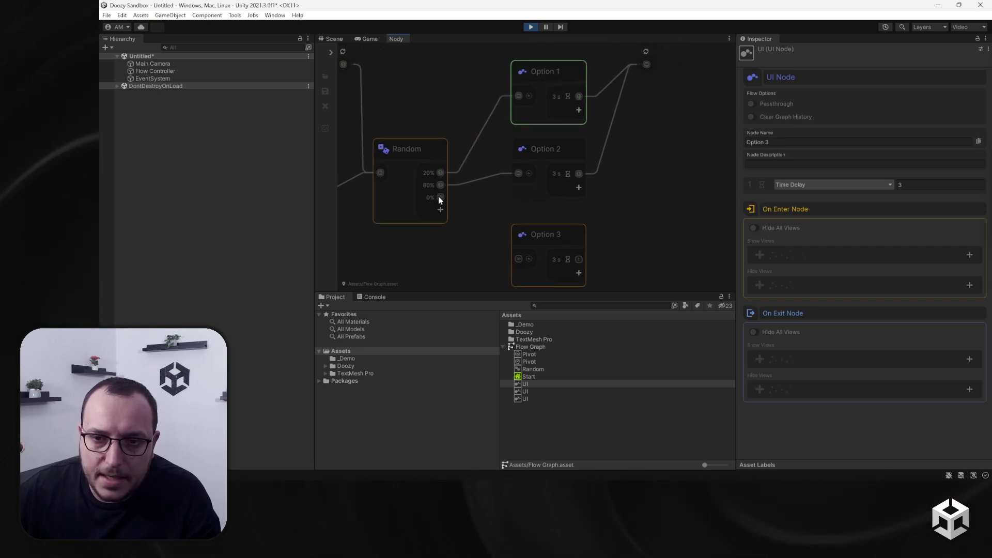
{"action": "scroll", "coordinate": [600, 244], "scroll_direction": "down", "scroll_amount": 2}
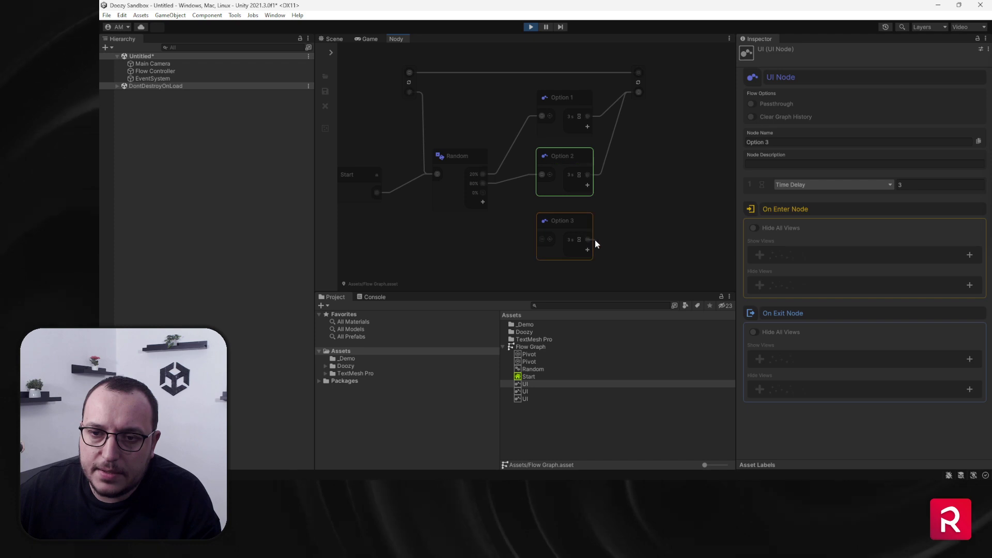
{"action": "left_click_drag", "start_coordinate": [594, 239], "coordinate": [637, 107]}
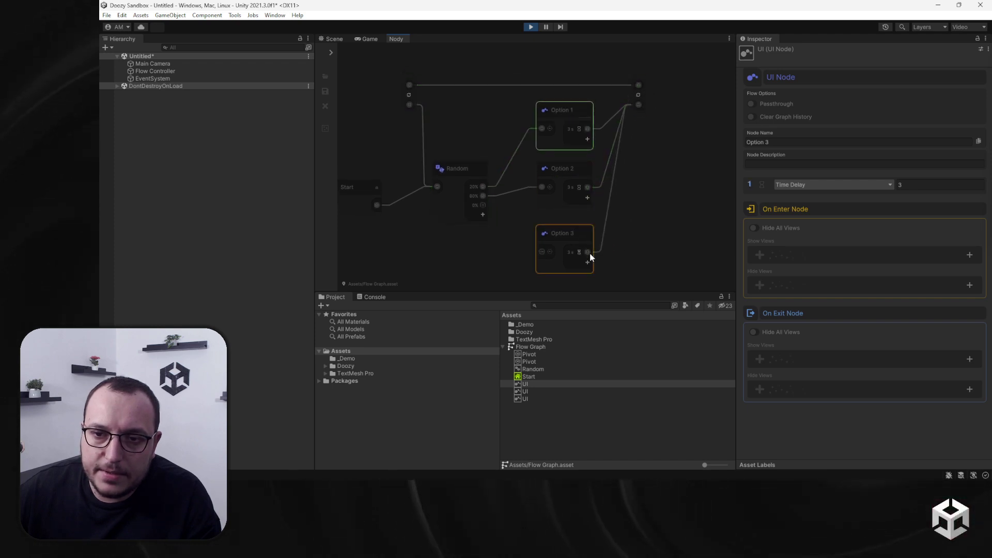
{"action": "left_click_drag", "start_coordinate": [448, 189], "coordinate": [523, 245]}
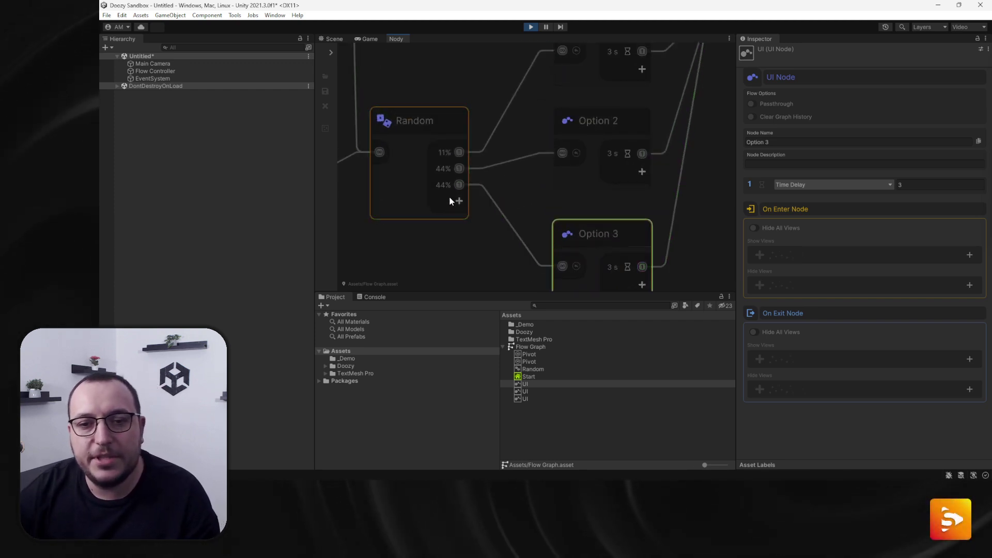
Select the Random node and adjust its weights until all three outputs read about 33%
{"action": "left_click", "coordinate": [414, 171]}
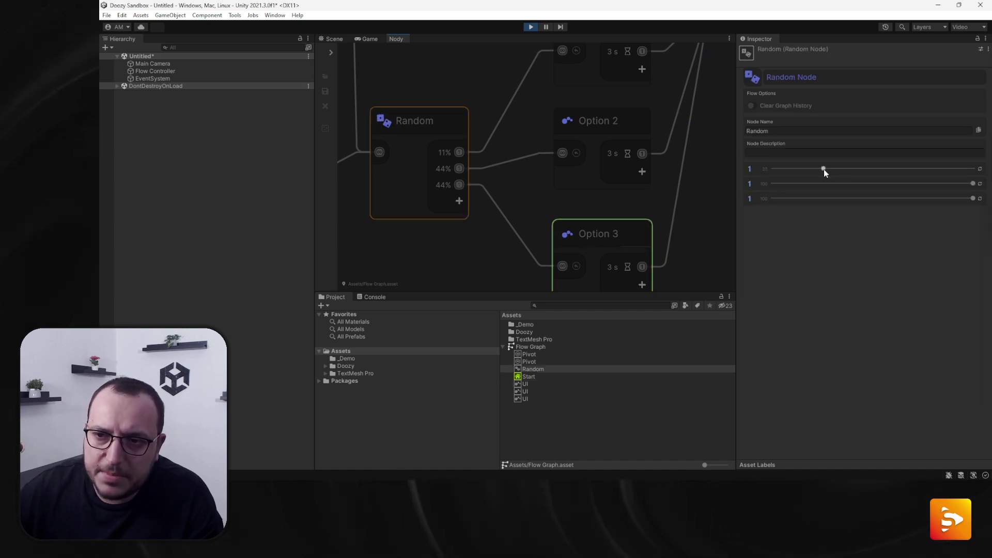
{"action": "left_click_drag", "start_coordinate": [825, 171], "coordinate": [850, 170]}
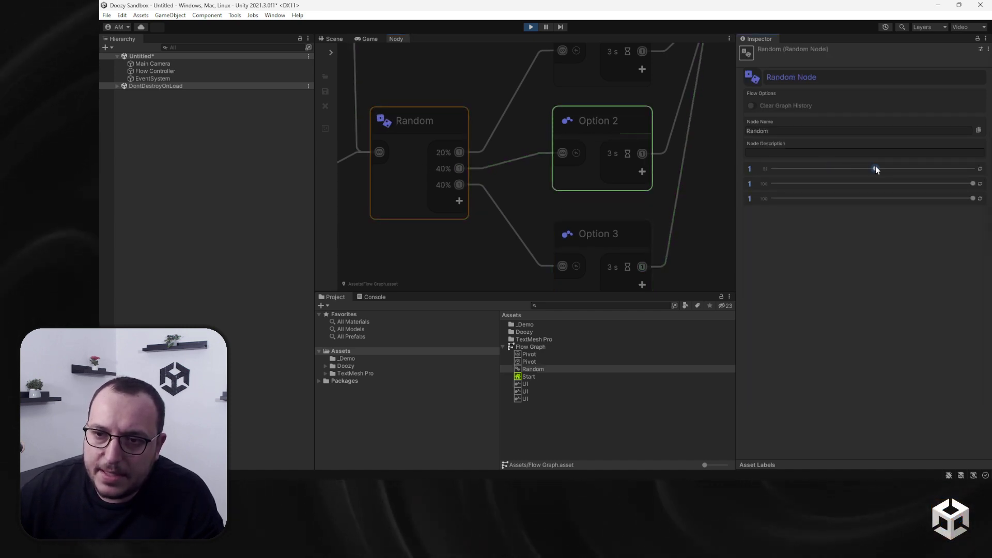
{"action": "left_click_drag", "start_coordinate": [973, 183], "coordinate": [877, 189]}
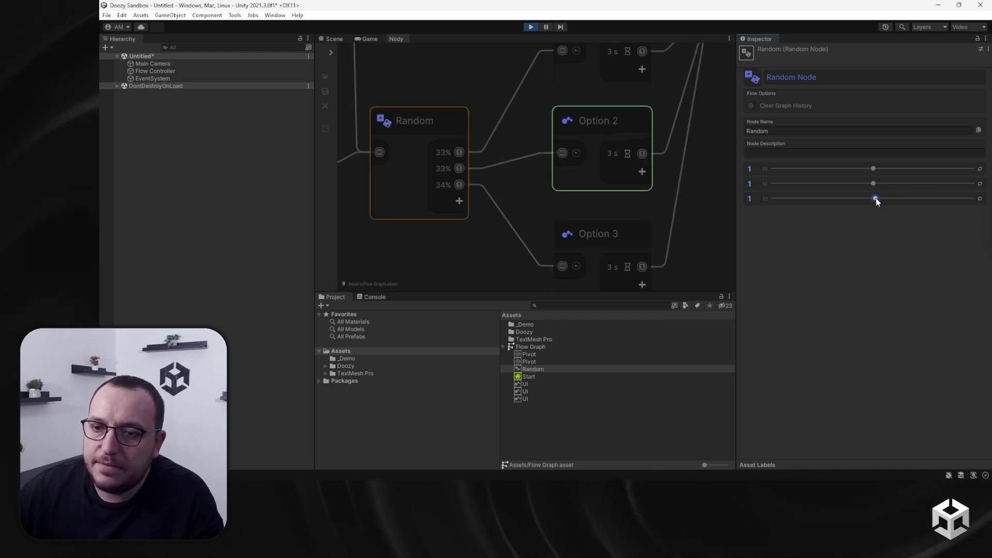
{"action": "left_click_drag", "start_coordinate": [876, 202], "coordinate": [872, 201]}
{"action": "scroll", "coordinate": [429, 176], "scroll_direction": "up", "scroll_amount": 5}
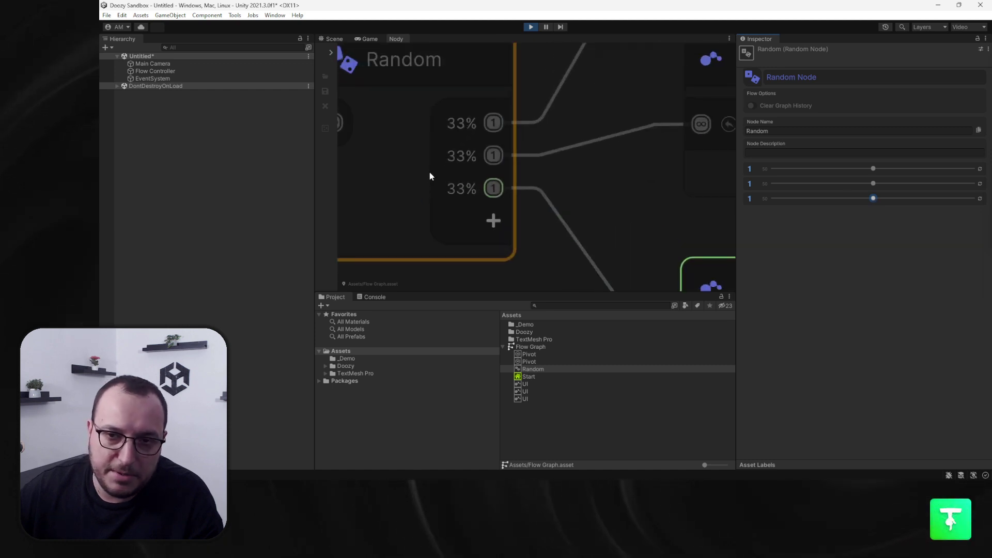
{"action": "scroll", "coordinate": [447, 126], "scroll_direction": "down", "scroll_amount": 2}
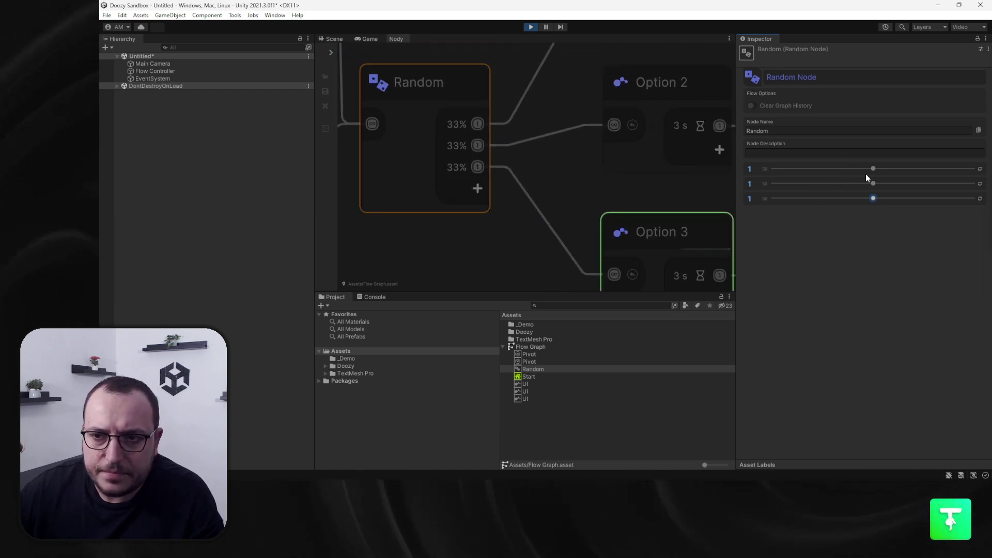
Shift the Random weights to roughly 50%, 33% and 17% for Options 1, 2 and 3
{"action": "left_click_drag", "start_coordinate": [872, 169], "coordinate": [775, 168]}
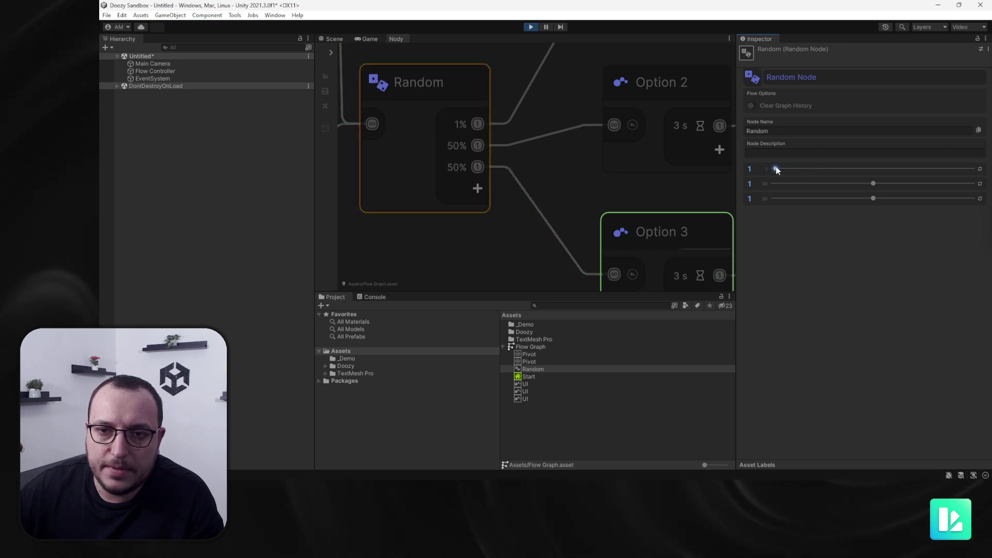
{"action": "scroll", "coordinate": [454, 146], "scroll_direction": "up", "scroll_amount": 5}
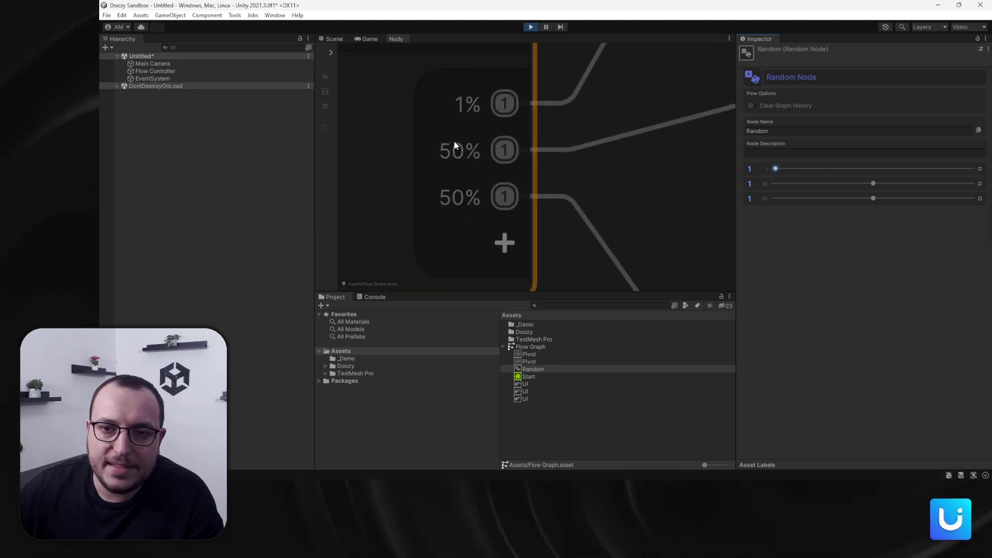
{"action": "scroll", "coordinate": [455, 147], "scroll_direction": "down", "scroll_amount": 6}
{"action": "scroll", "coordinate": [465, 221], "scroll_direction": "up", "scroll_amount": 2}
{"action": "scroll", "coordinate": [465, 221], "scroll_direction": "down", "scroll_amount": 3}
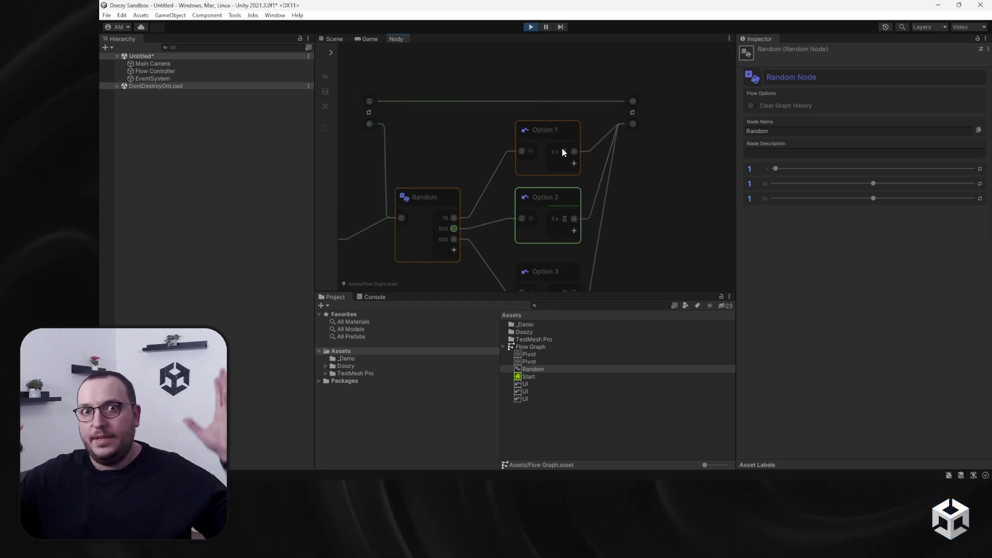
{"action": "scroll", "coordinate": [485, 210], "scroll_direction": "up", "scroll_amount": 3}
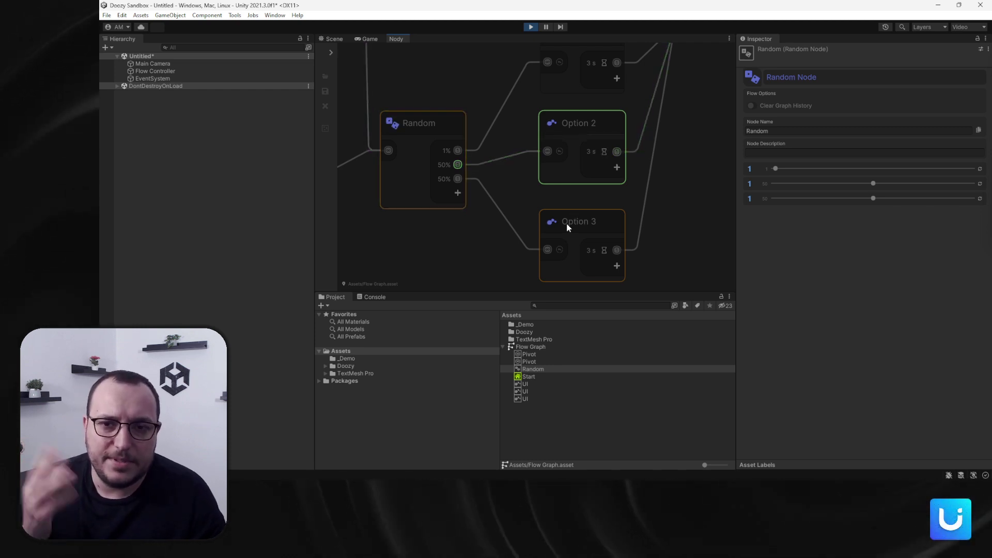
{"action": "scroll", "coordinate": [652, 166], "scroll_direction": "down", "scroll_amount": 4}
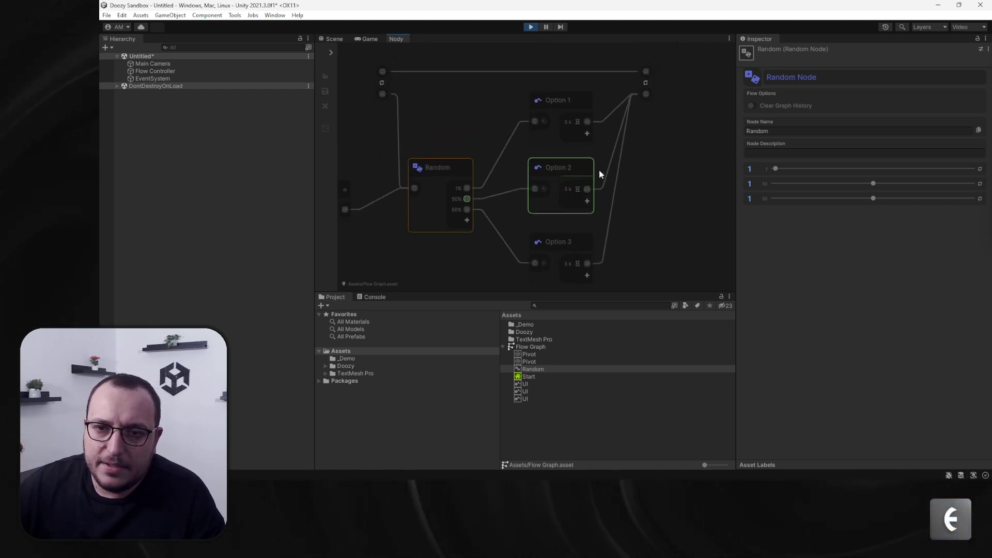
{"action": "left_click_drag", "start_coordinate": [775, 169], "coordinate": [866, 169]}
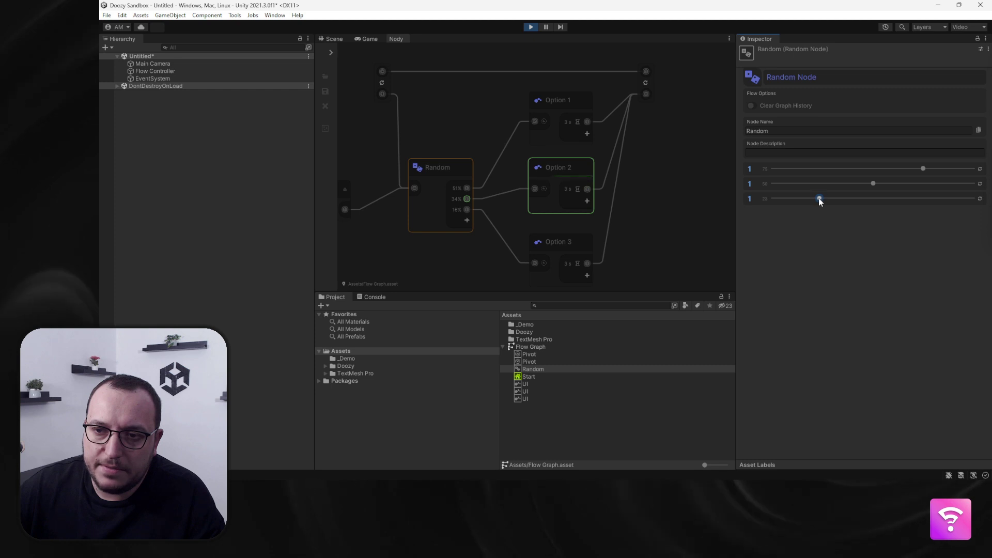
{"action": "left_click_drag", "start_coordinate": [820, 199], "coordinate": [824, 199]}
{"action": "scroll", "coordinate": [479, 220], "scroll_direction": "up", "scroll_amount": 3}
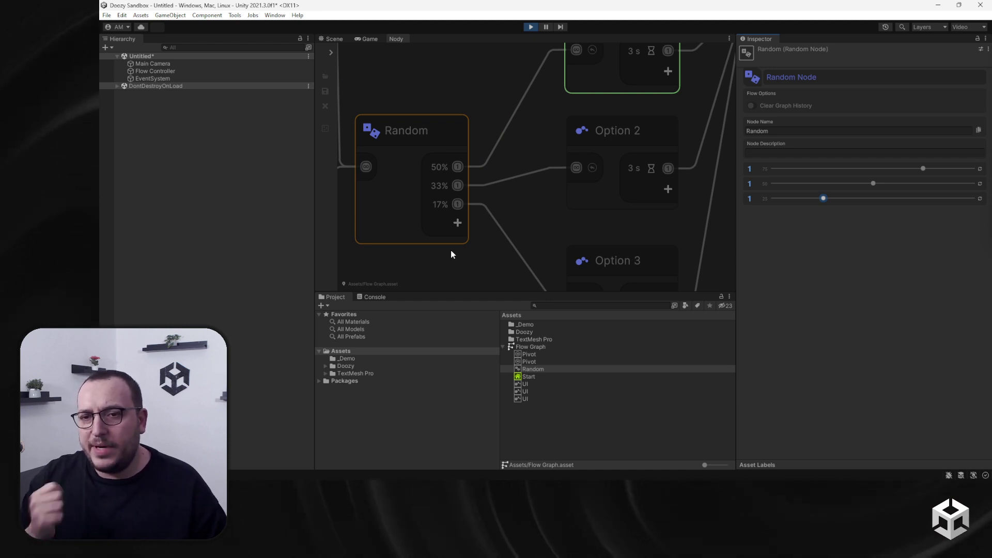
{"action": "scroll", "coordinate": [430, 174], "scroll_direction": "down", "scroll_amount": 3}
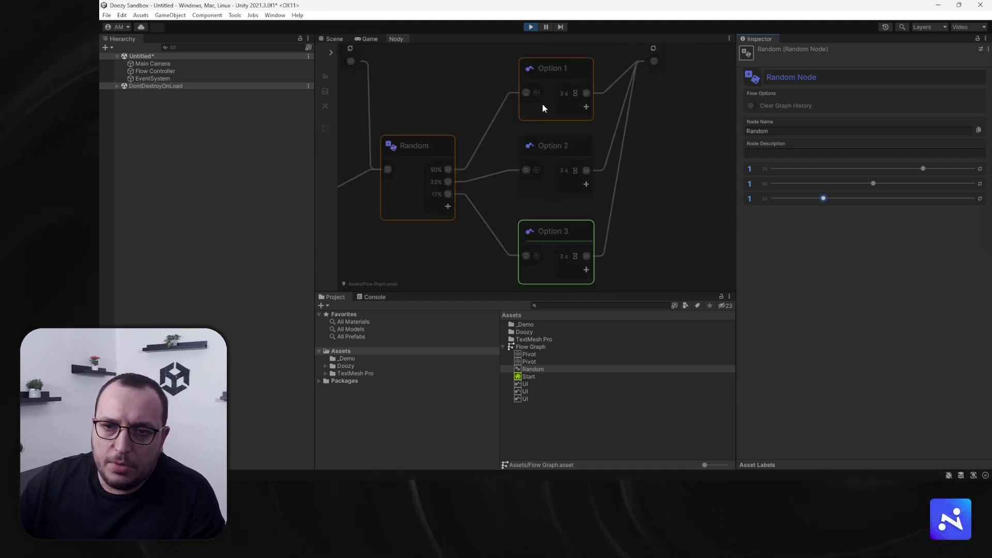
{"action": "scroll", "coordinate": [542, 90], "scroll_direction": "up", "scroll_amount": 1}
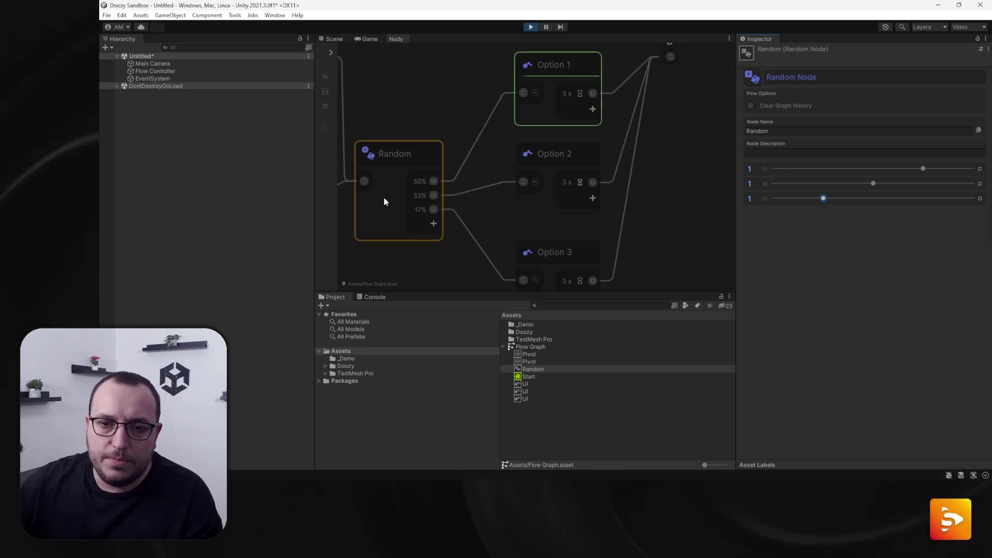
{"action": "scroll", "coordinate": [384, 201], "scroll_direction": "up", "scroll_amount": 1}
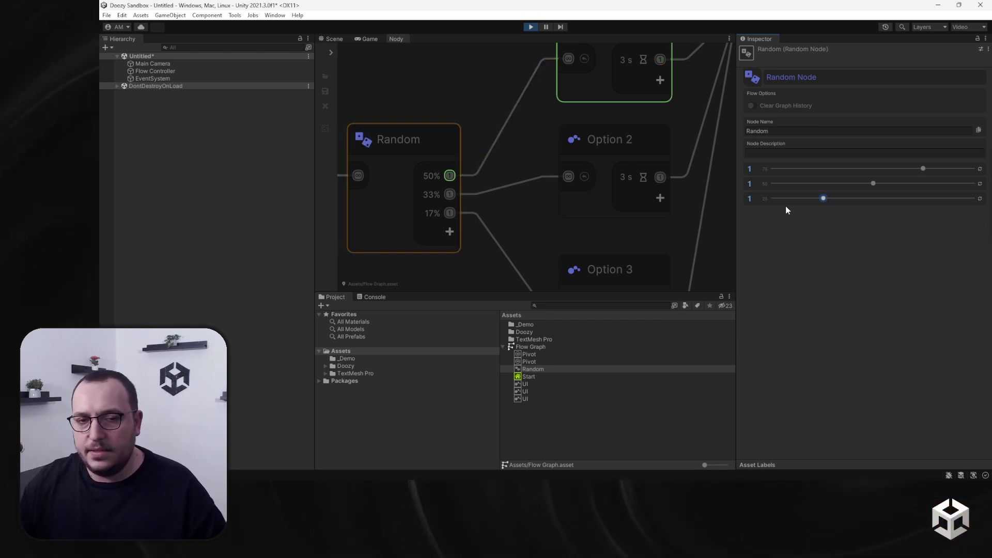
{"action": "scroll", "coordinate": [537, 203], "scroll_direction": "down", "scroll_amount": 3}
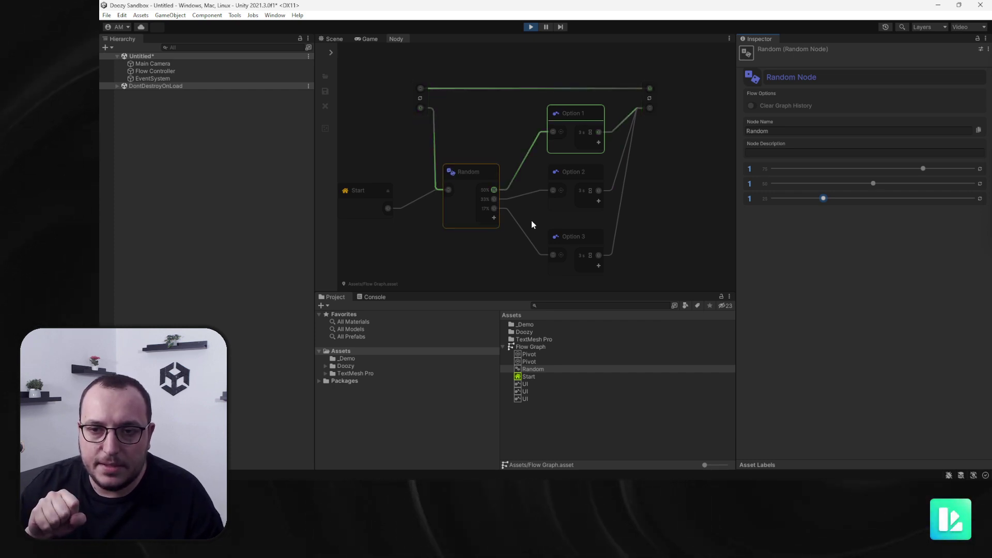
Drag the Random node's first weight slider to set Option 1's chance to 0%
{"action": "scroll", "coordinate": [565, 229], "scroll_direction": "up", "scroll_amount": 3}
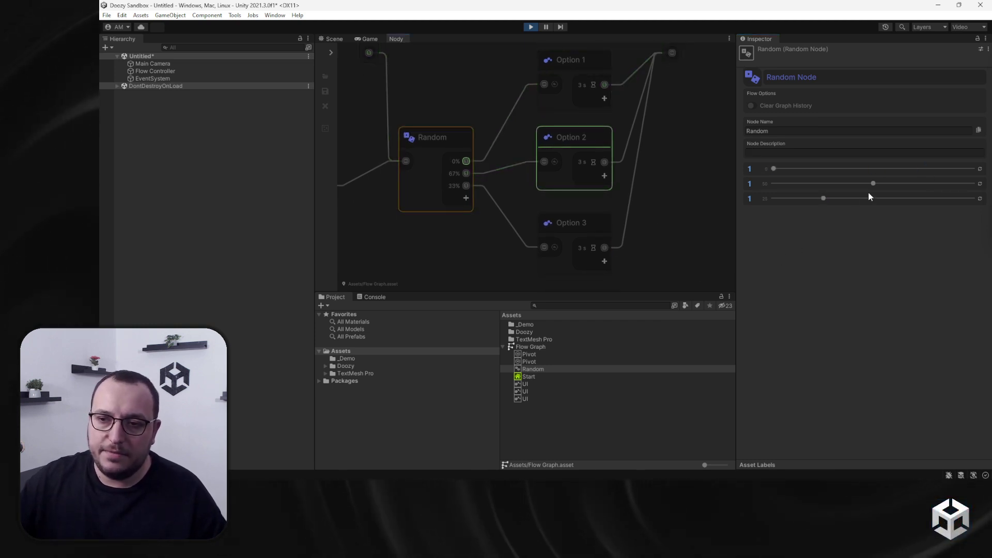
{"action": "left_click_drag", "start_coordinate": [875, 184], "coordinate": [742, 274]}
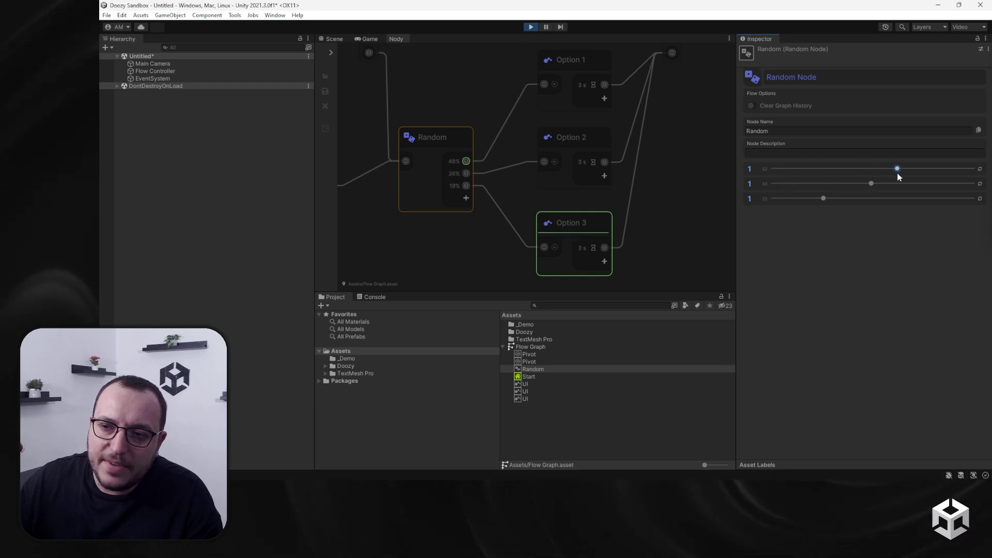
{"action": "left_click_drag", "start_coordinate": [898, 174], "coordinate": [900, 173]}
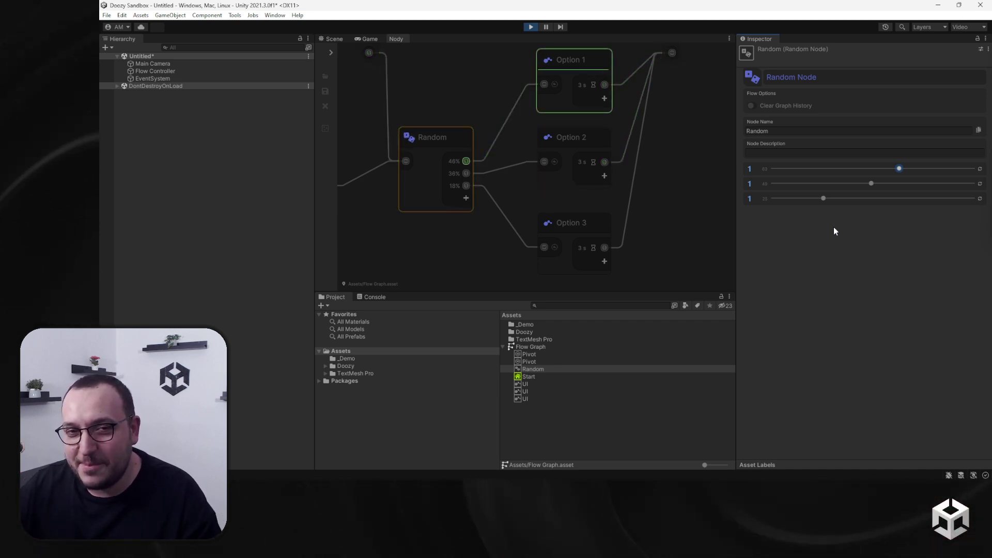
{"action": "scroll", "coordinate": [610, 226], "scroll_direction": "down", "scroll_amount": 2}
{"action": "scroll", "coordinate": [534, 212], "scroll_direction": "up", "scroll_amount": 8}
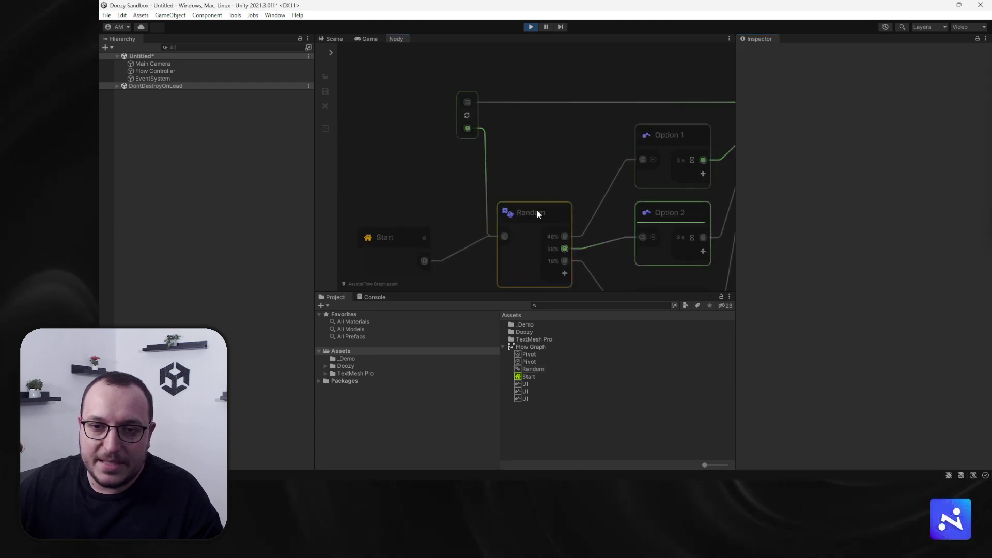
{"action": "scroll", "coordinate": [507, 216], "scroll_direction": "up", "scroll_amount": 3}
{"action": "scroll", "coordinate": [578, 172], "scroll_direction": "down", "scroll_amount": 2}
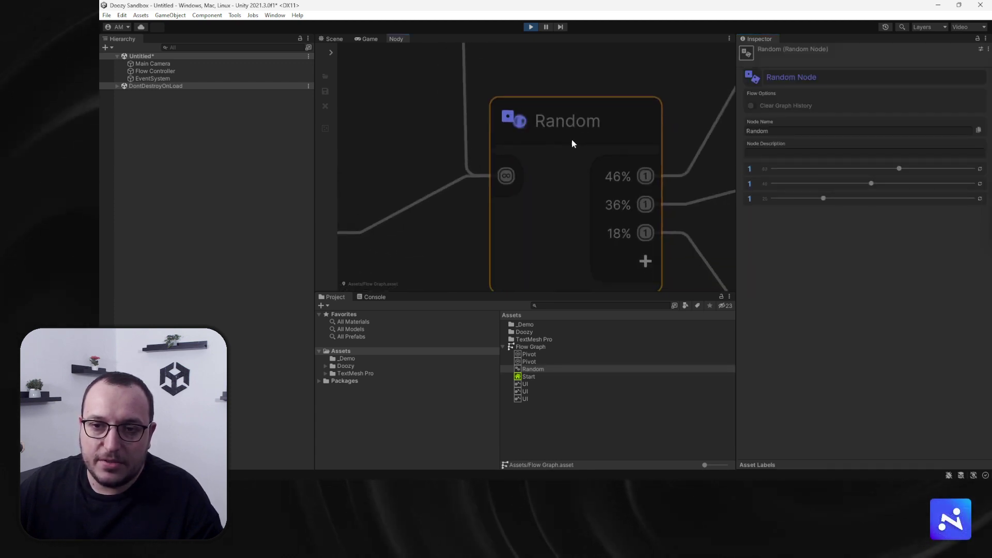